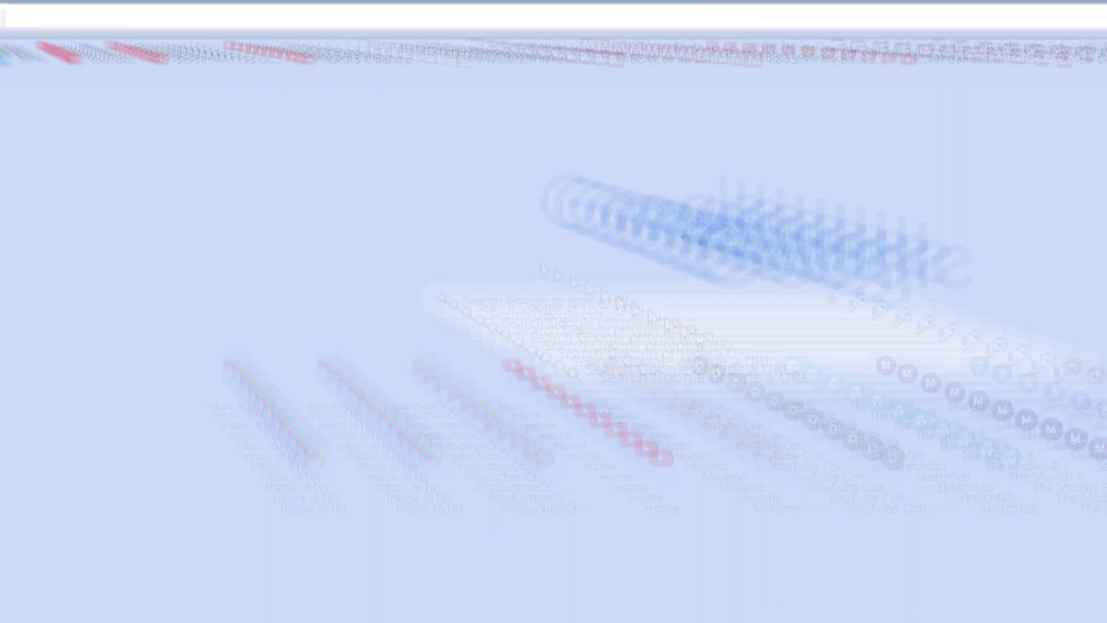
- Find RenderCrate in the web browser and open the Sci Fi City Buildings asset from its Urban 3D models
text(rendercrate)
key(Down)
key(Return)
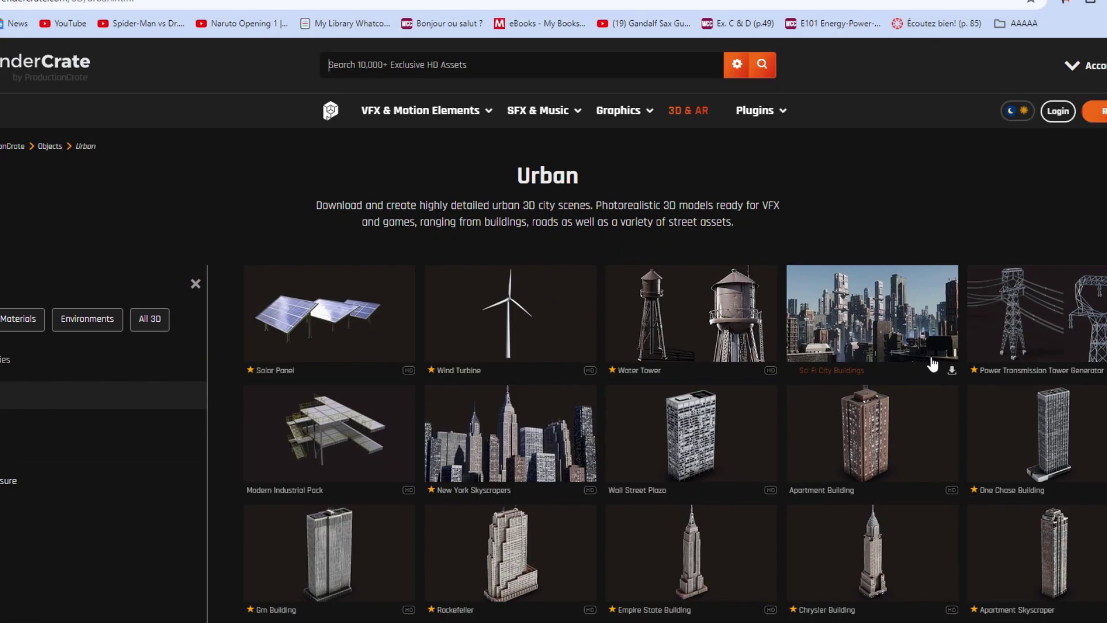
click(929, 361)
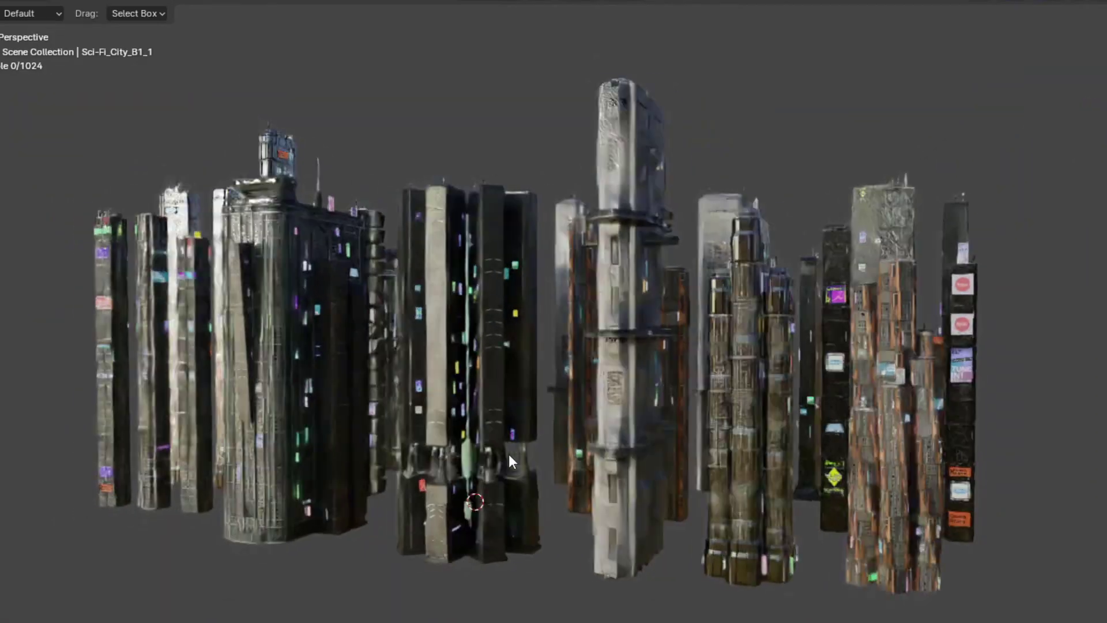
- Switch to Blender and hide the Fog object in the viewport
middle_drag(509, 455, 482, 451)
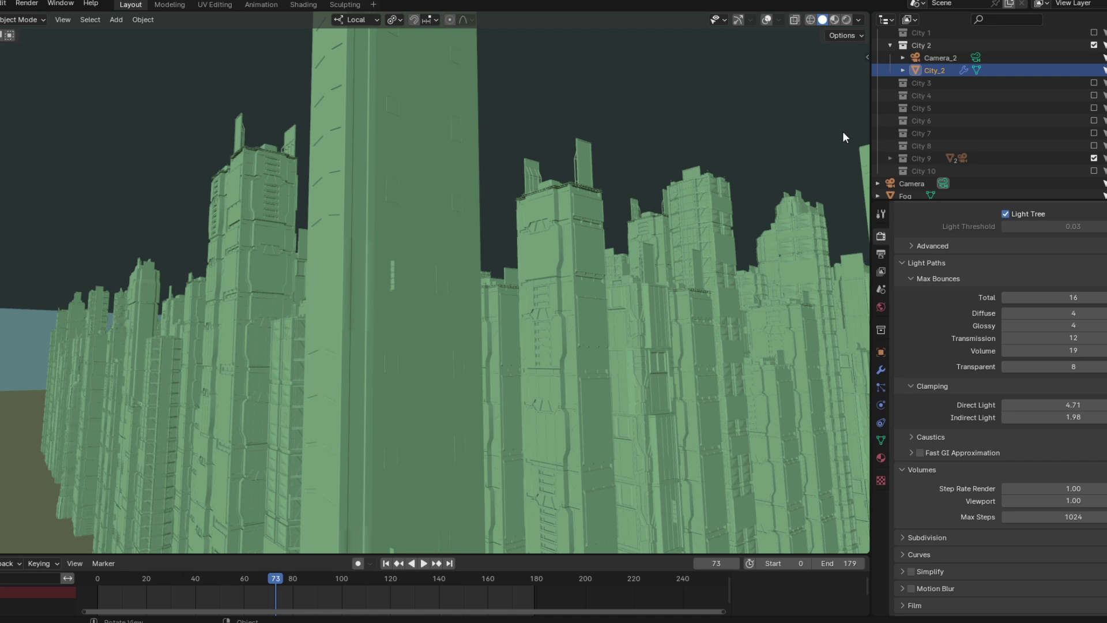
scroll(981, 173, down, 3)
click(1105, 161)
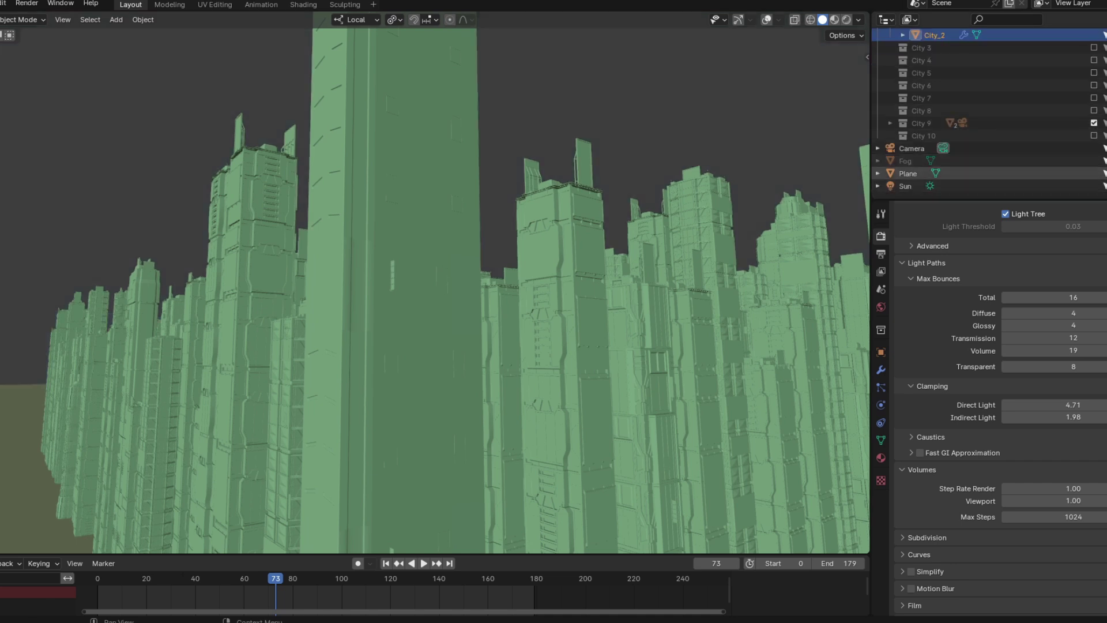
scroll(473, 186, down, 10)
scroll(473, 186, up, 2)
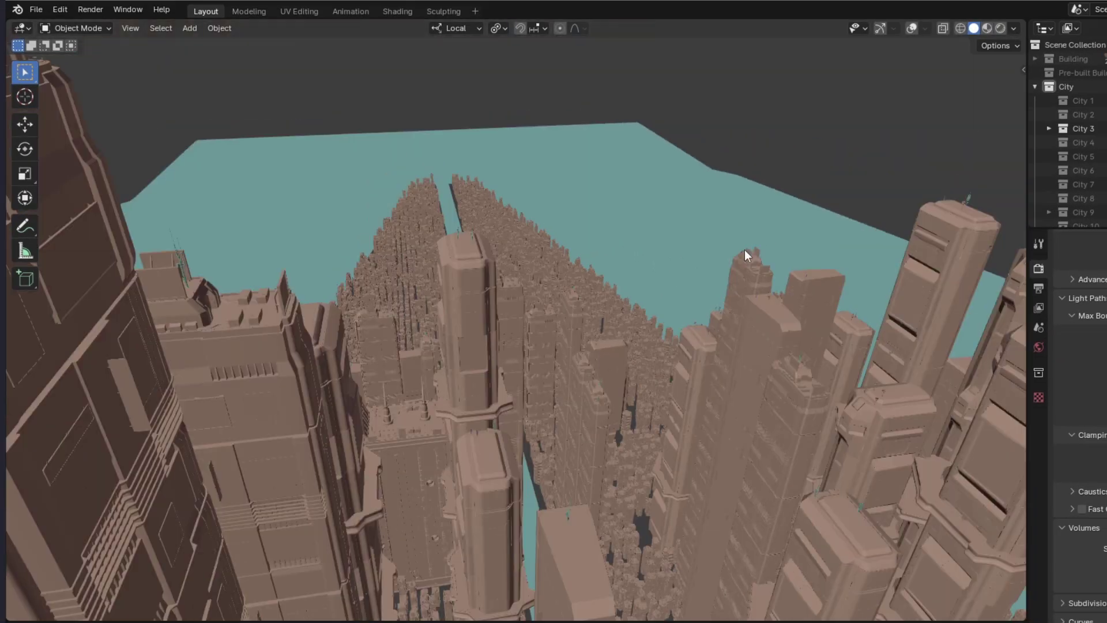
- Exclude the City 6 collection from the view layer and include the City 1 collection
middle_drag(744, 254, 816, 231)
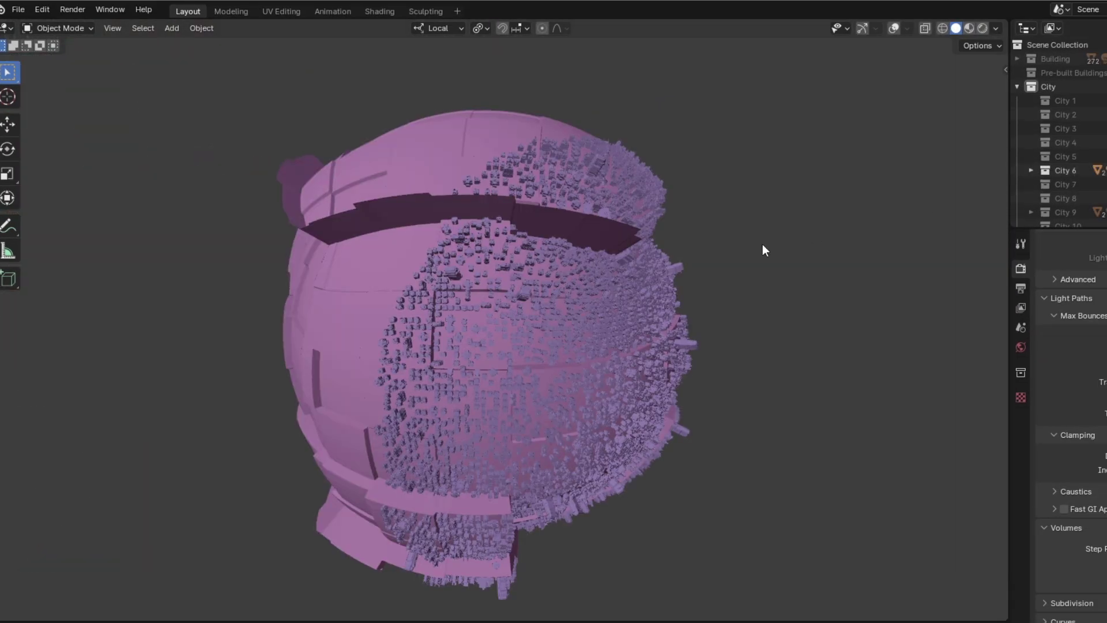
middle_drag(762, 244, 657, 248)
click(1050, 170)
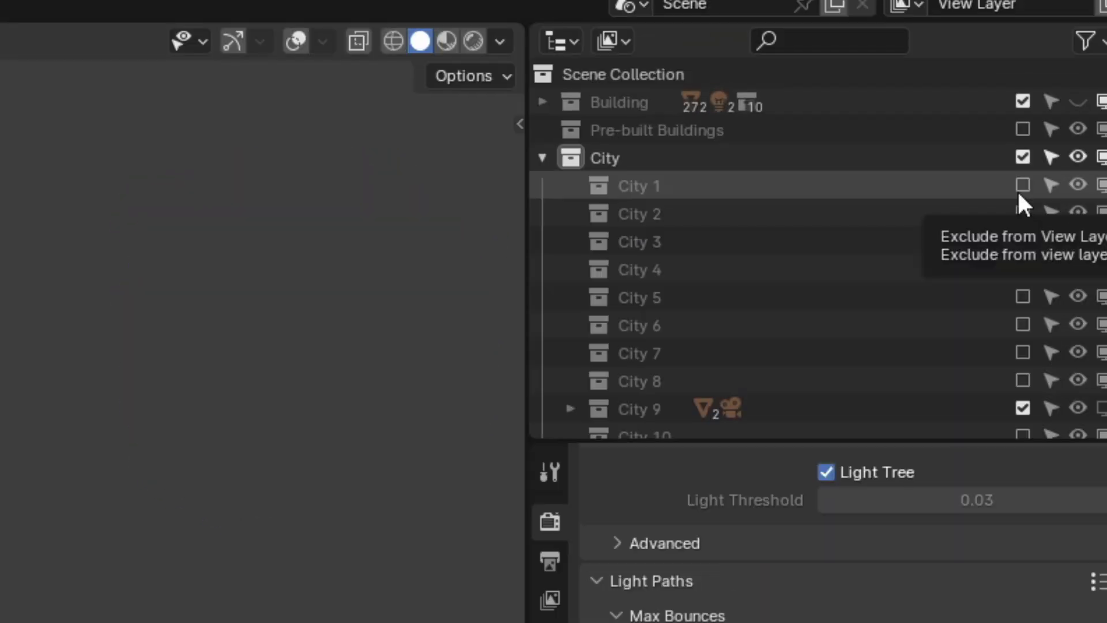
click(1049, 103)
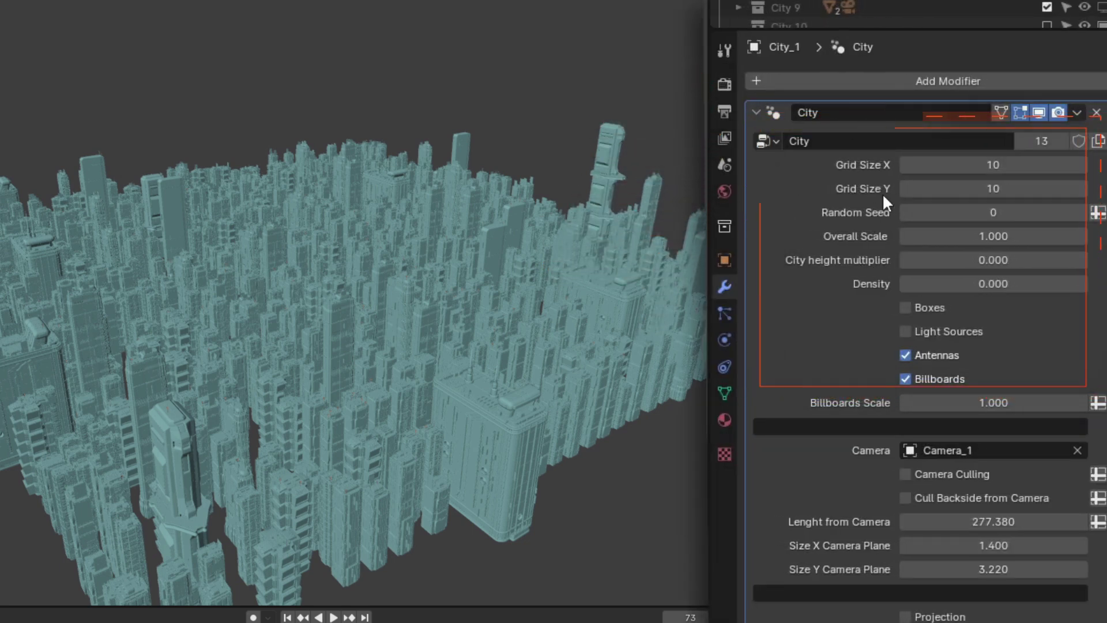
- Set Grid Size X and Grid Size Y of the City modifier to 4
click(984, 165)
text(4)
key(Return)
click(981, 192)
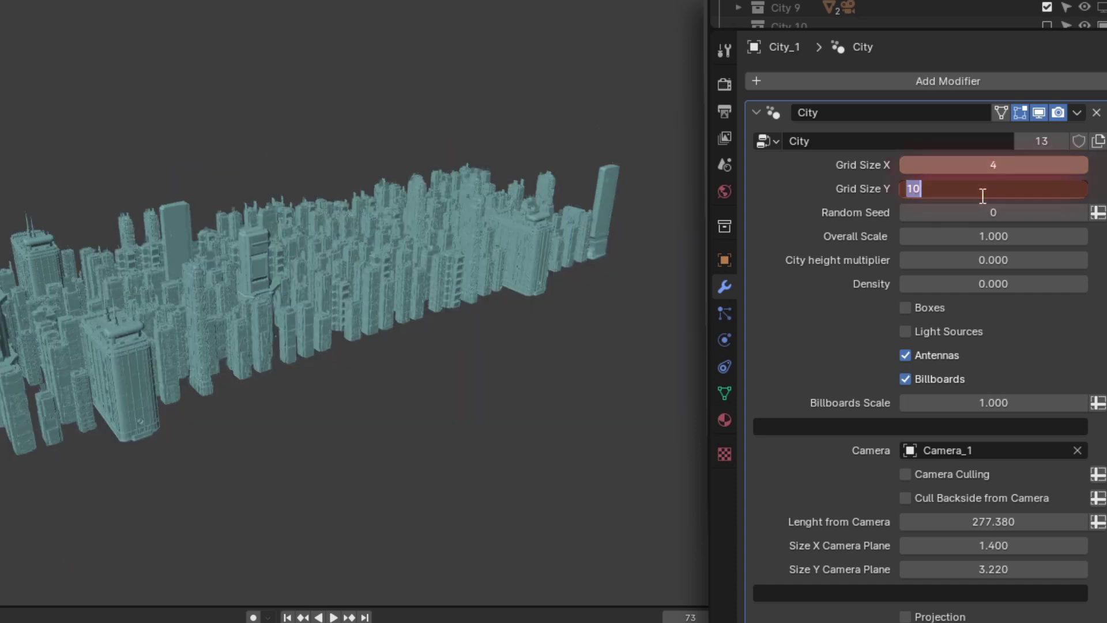
text(4)
key(Return)
- Restore Grid Size X and Grid Size Y of the City modifier to 10
click(981, 193)
text(10)
drag(1014, 157, 1009, 159)
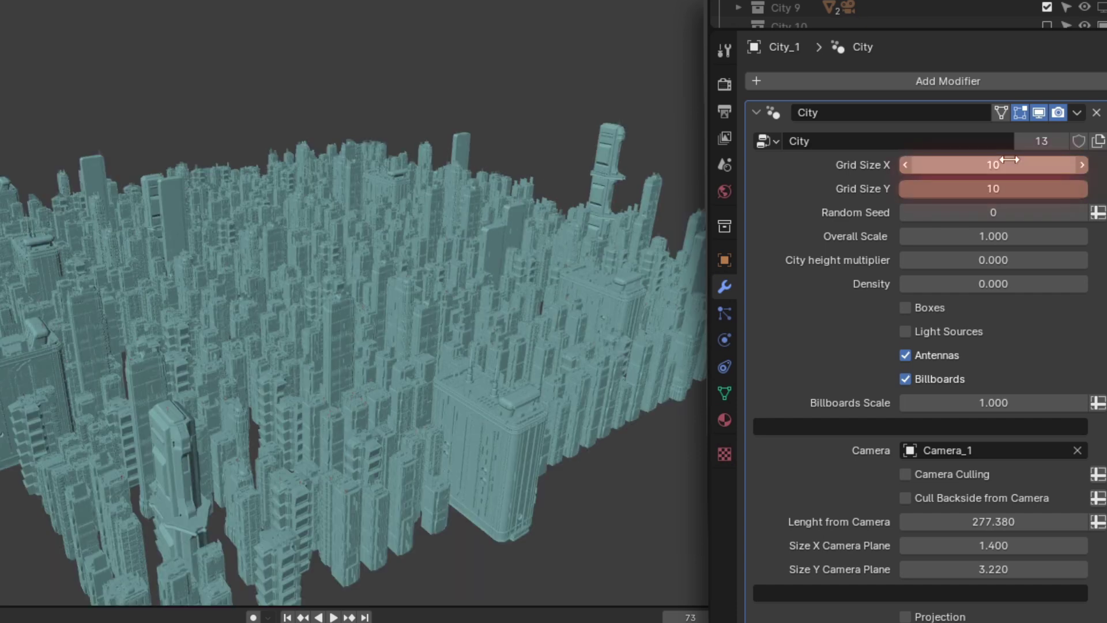
- Raise the City modifier's Random Seed to 15 to try different building layouts
click(1081, 212)
click(1081, 213)
click(1081, 213)
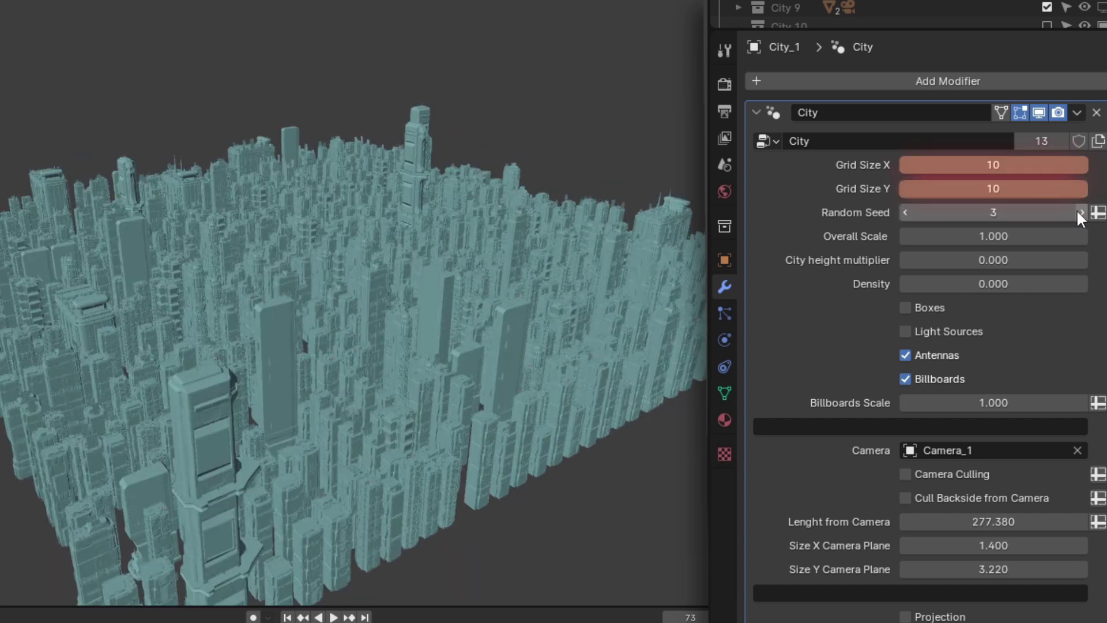
click(1082, 212)
click(1082, 212)
click(1082, 212)
click(1081, 212)
click(1081, 212)
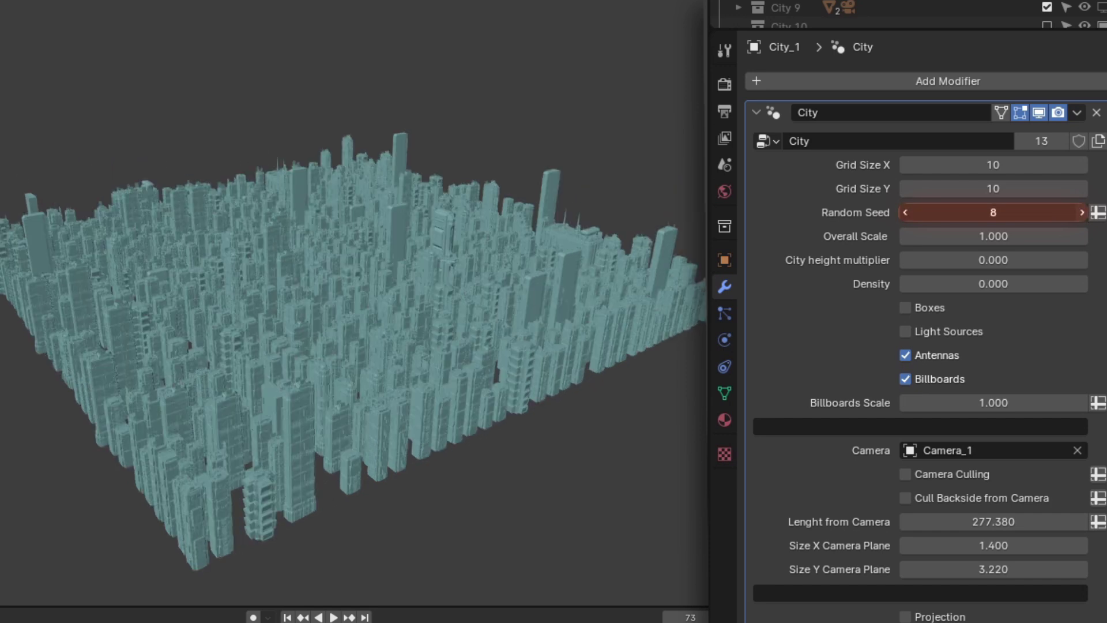
click(1081, 212)
click(1081, 212)
click(1081, 213)
click(1081, 212)
click(1082, 212)
click(1082, 212)
click(1082, 212)
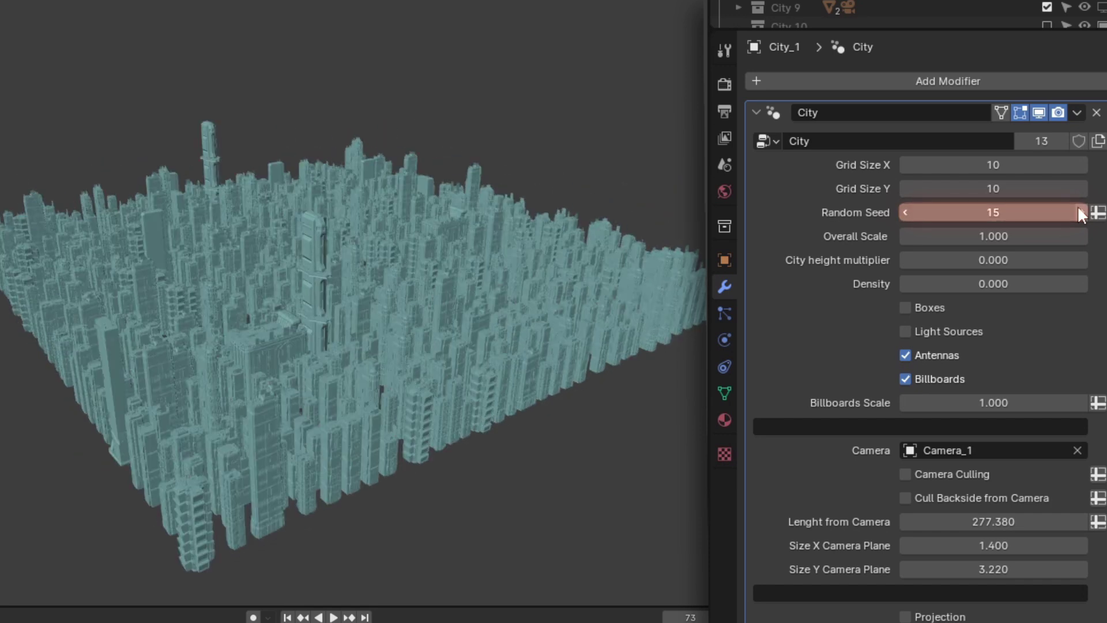
- Try a different Overall Scale and return it to 1, and set City height multiplier to 1
drag(1003, 236, 1085, 260)
click(1015, 236)
text(1)
key(Return)
text(1)
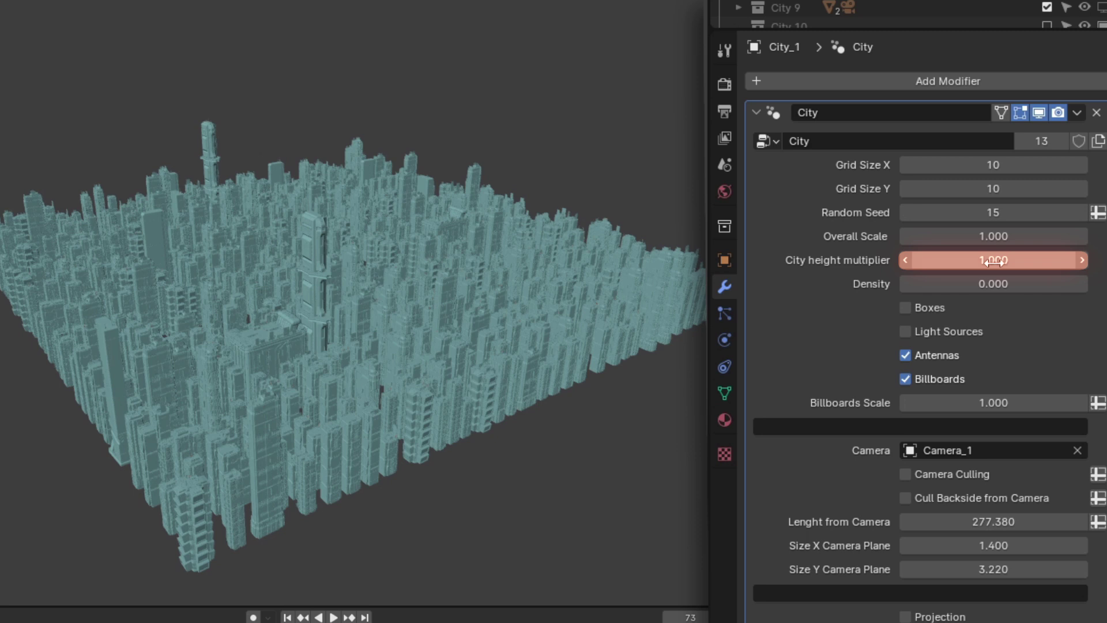
key(Return)
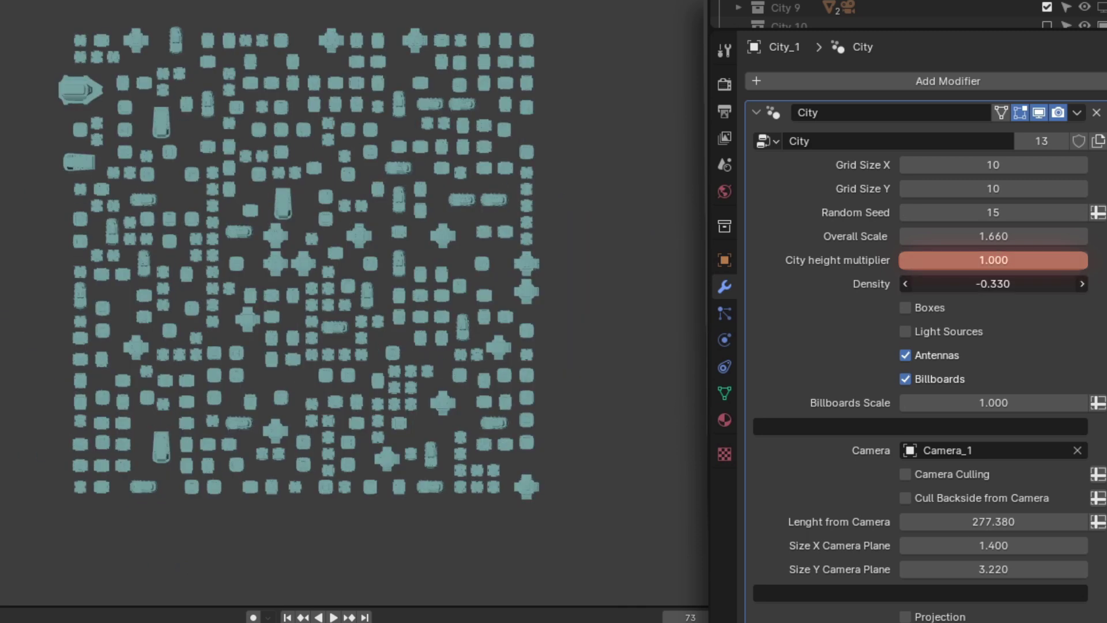
- Try other Density values for City_1 and return Density to 0
click(1031, 284)
drag(993, 284, 1065, 284)
click(1014, 282)
text(0)
key(Return)
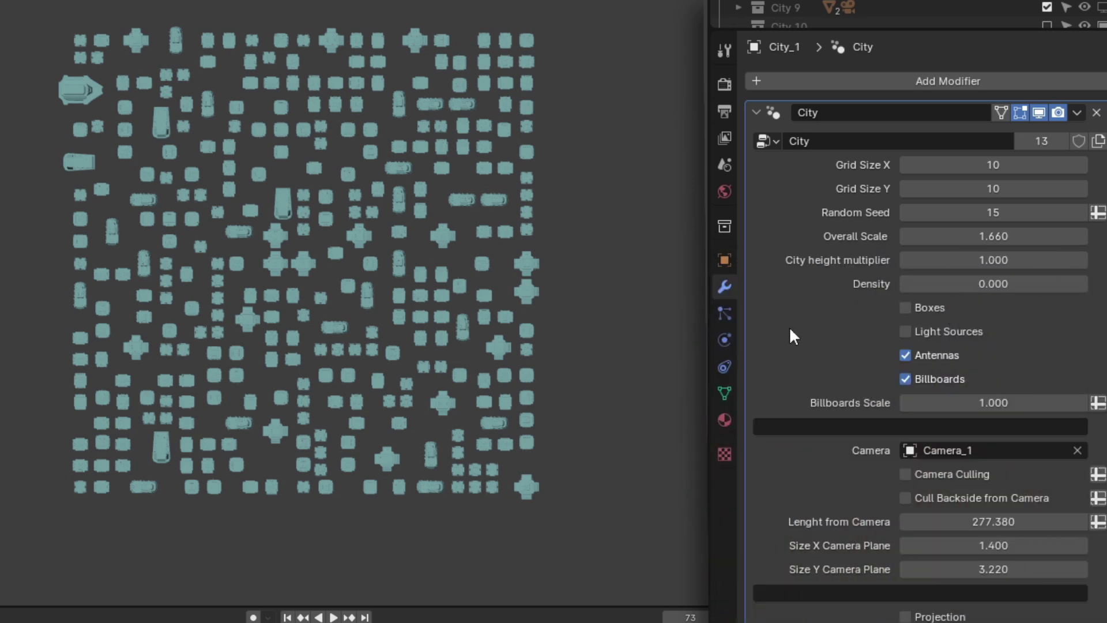
- Enable Boxes in the City modifier and examine the simplified city from several angles
middle_drag(693, 329, 634, 291)
click(921, 309)
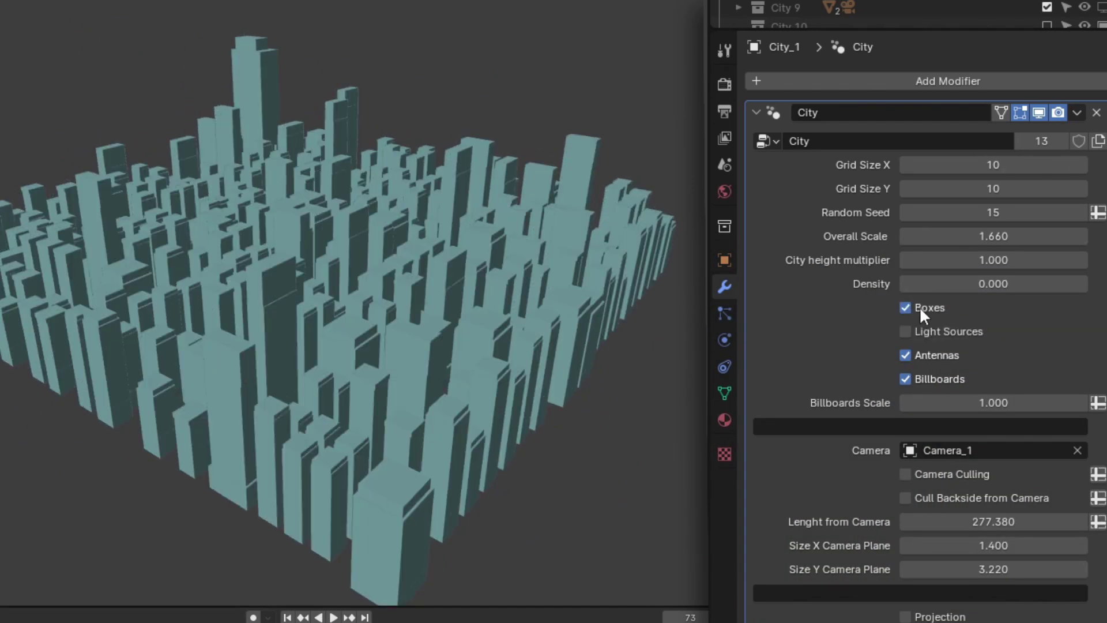
middle_drag(703, 303, 807, 303)
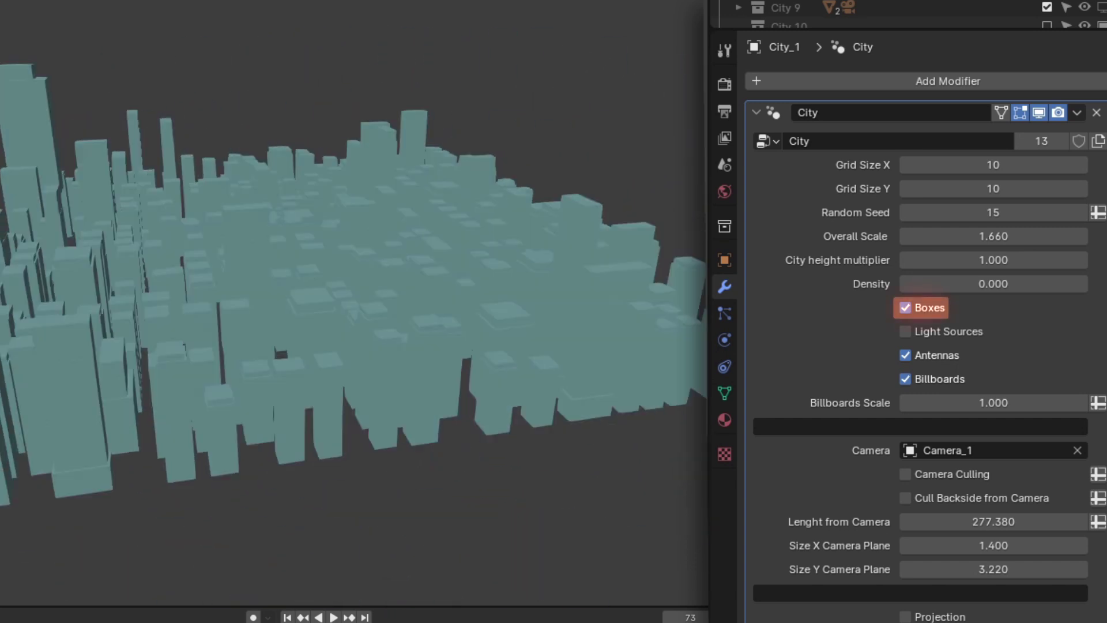
middle_drag(635, 300, 704, 309)
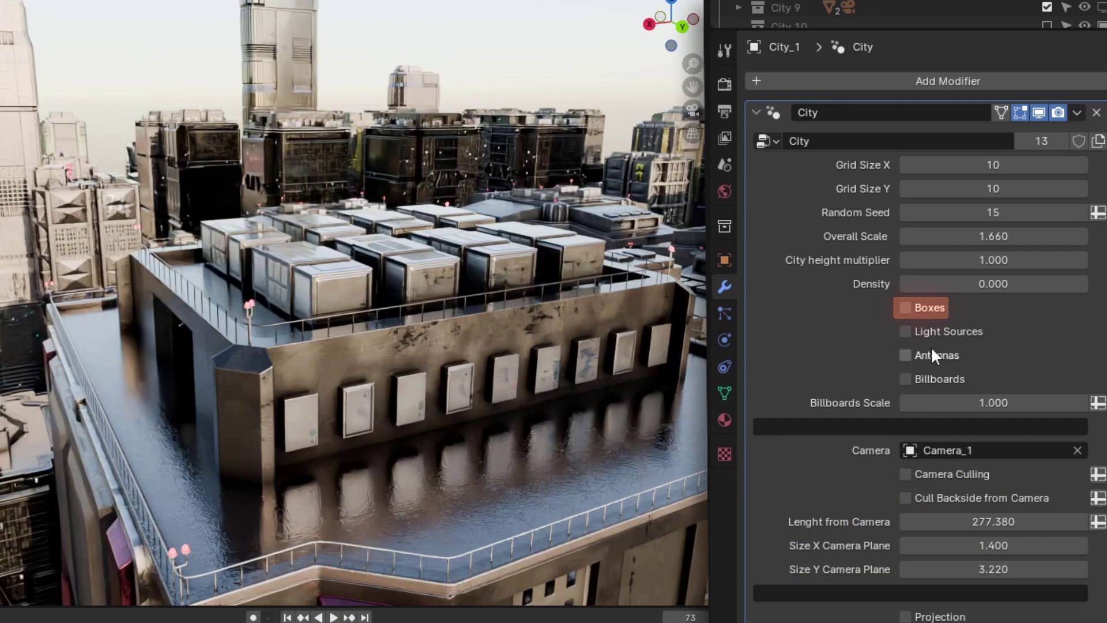
- Enable Light Sources, Antennas and Billboards in the City modifier
click(932, 334)
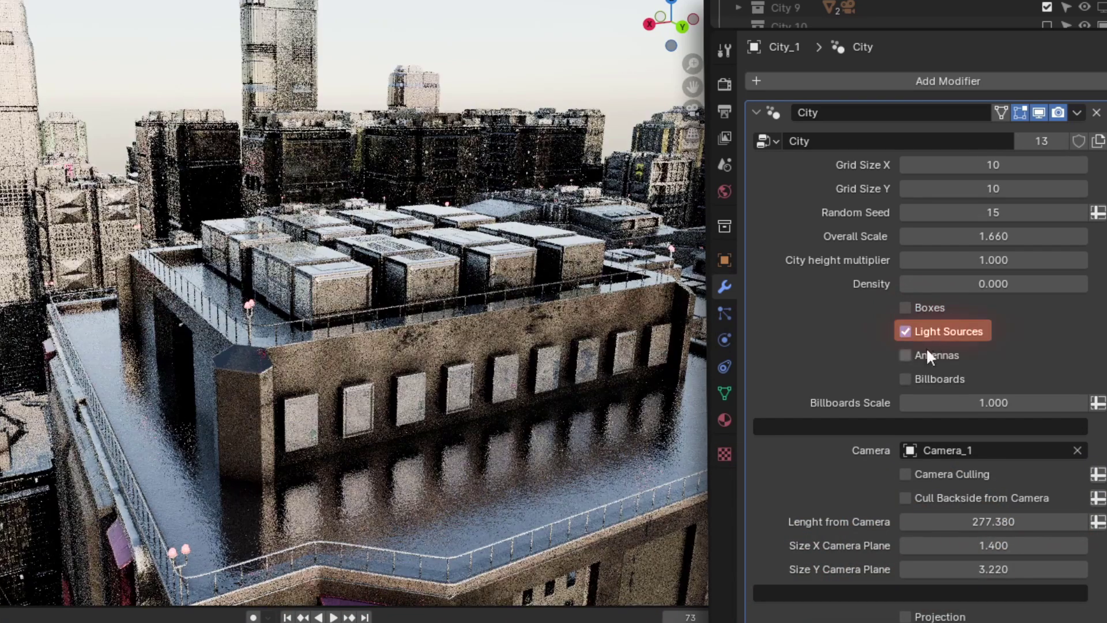
click(927, 355)
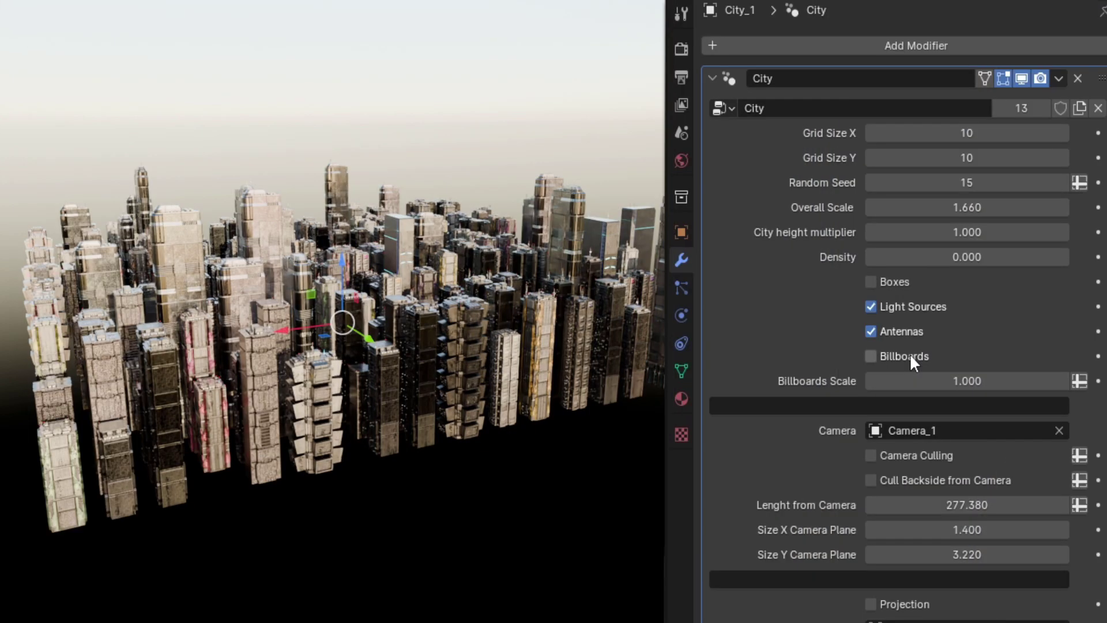
click(909, 353)
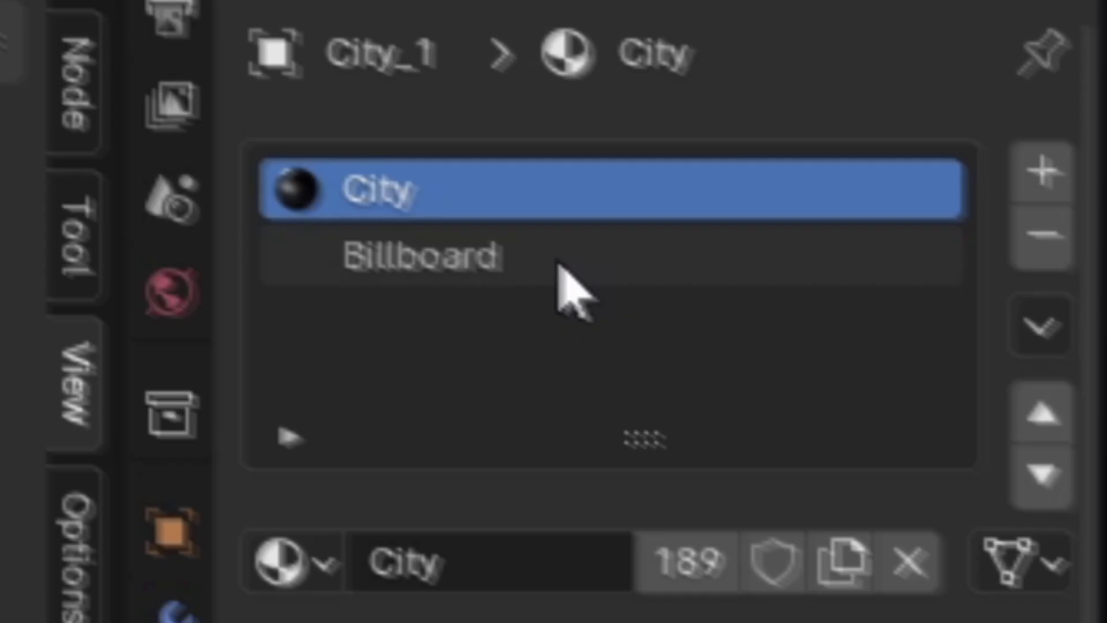
- Load Billboards_BaceColor_000.jpg from the Animated_Billboards_2k texture folder into the Billboard material's image texture
click(558, 271)
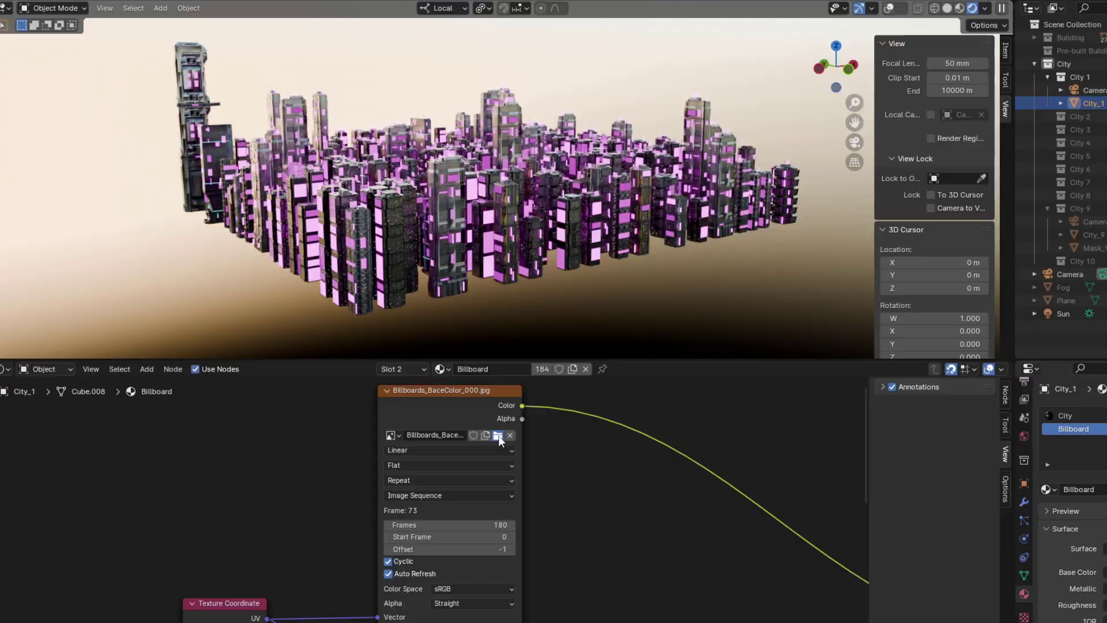
click(502, 436)
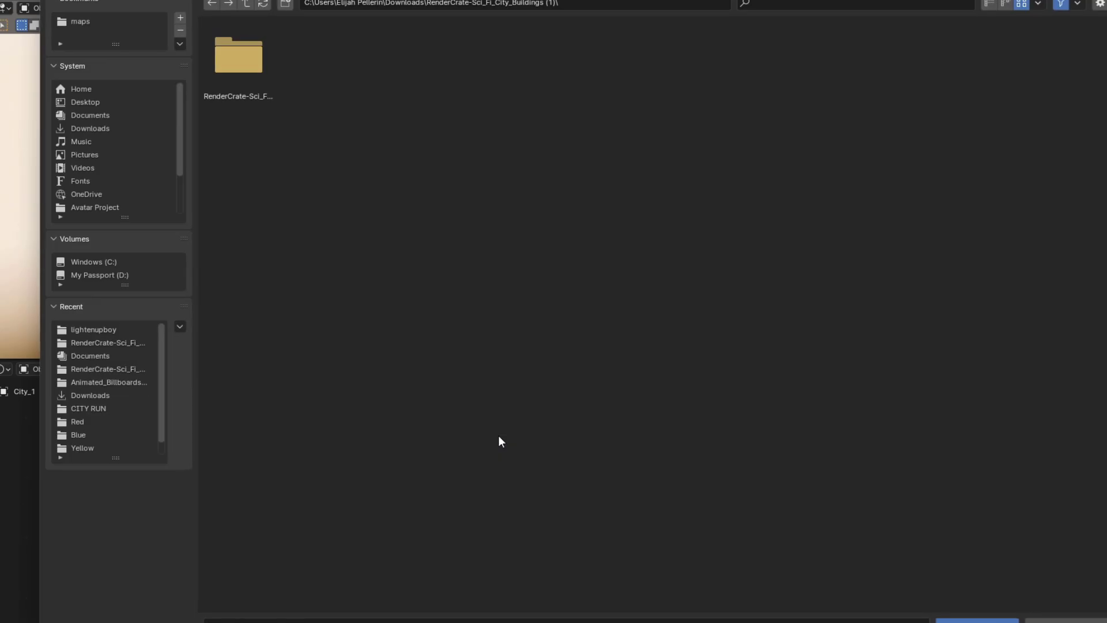
double_click(268, 99)
double_click(248, 82)
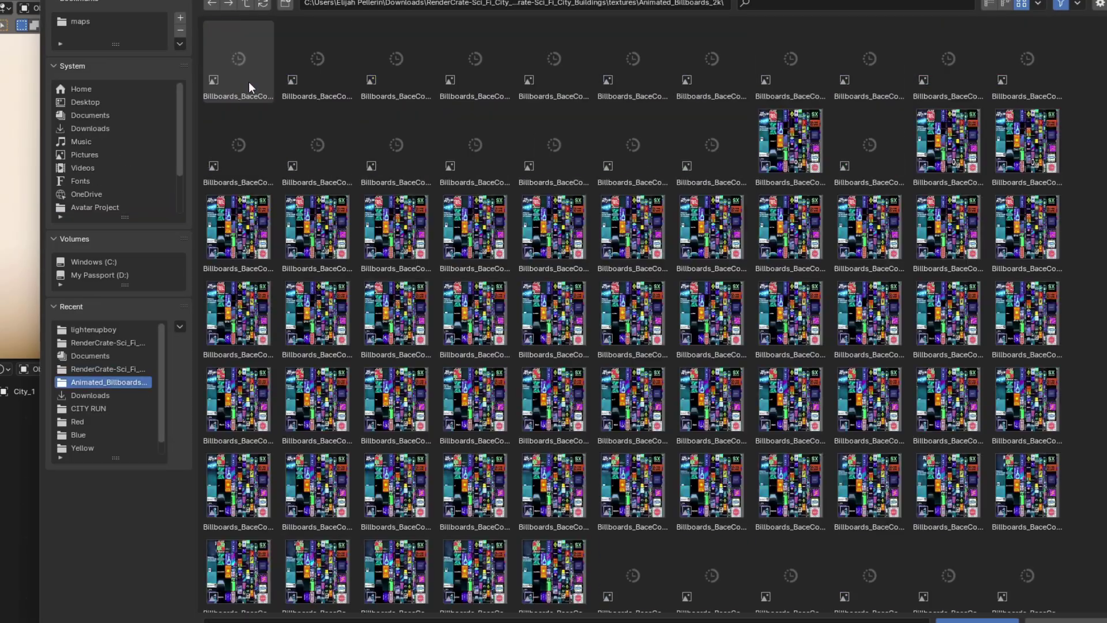
double_click(210, 75)
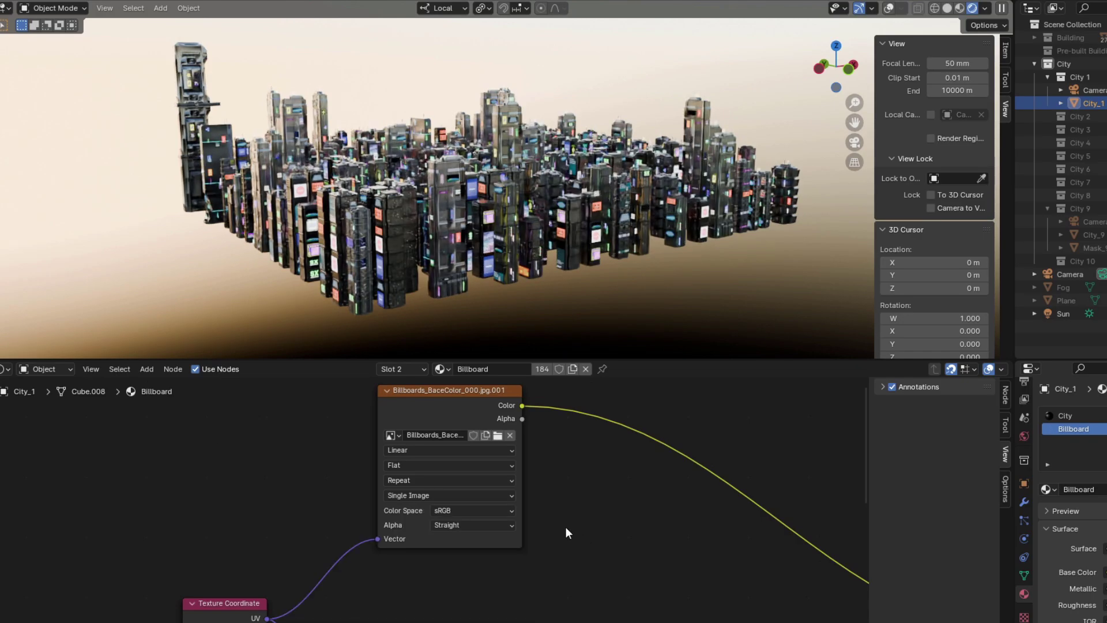
- Change the billboard texture's source to Image Sequence and set its Start Frame to 0
click(507, 495)
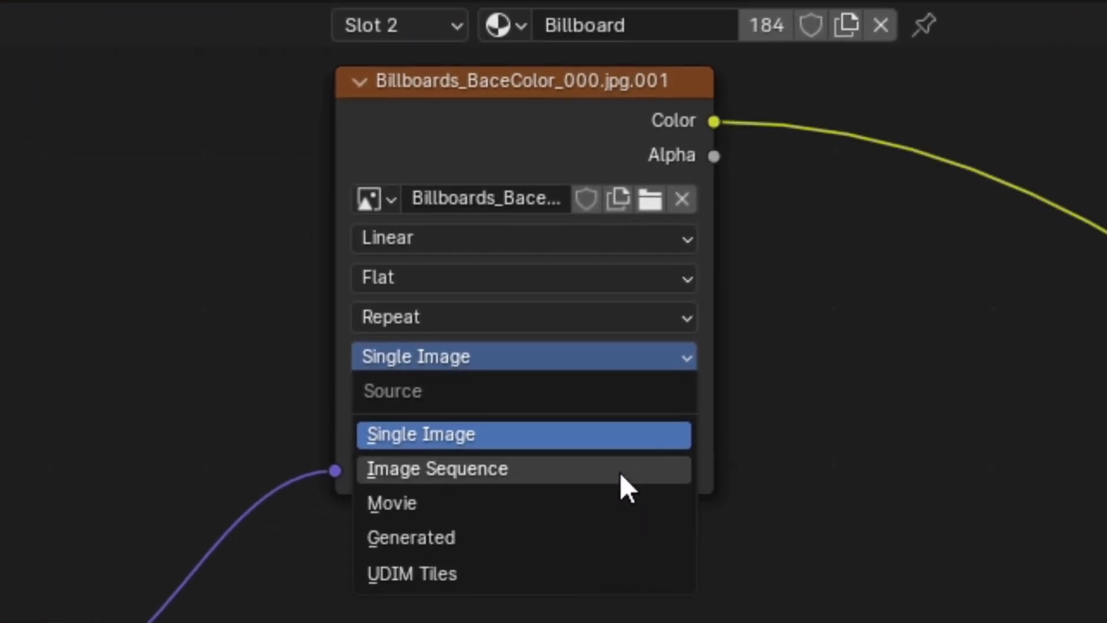
click(621, 470)
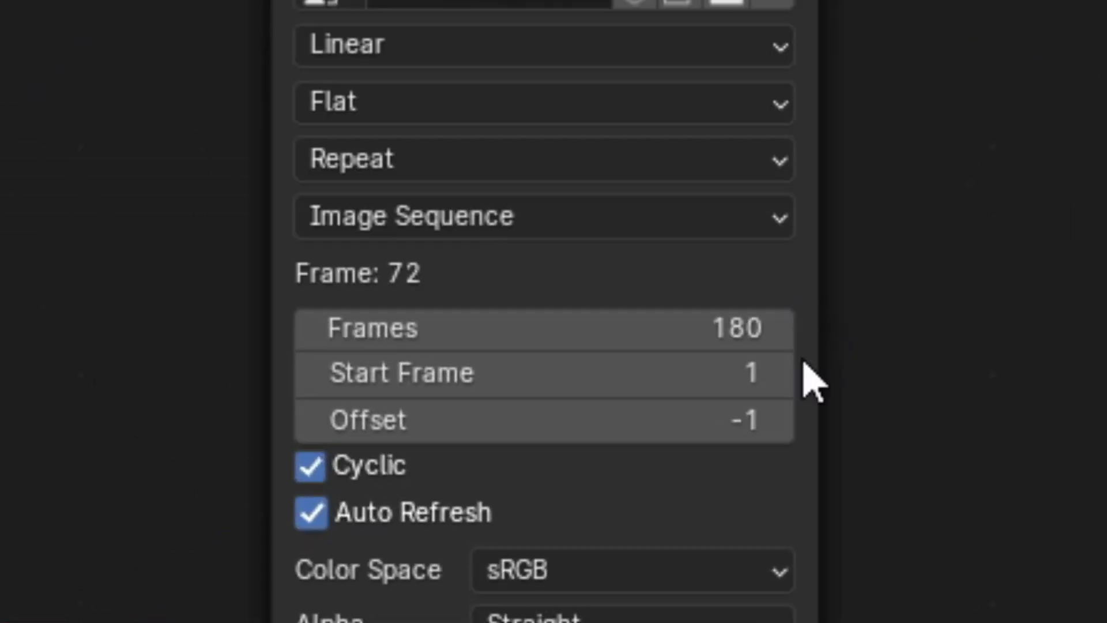
click(757, 373)
text(0)
key(Return)
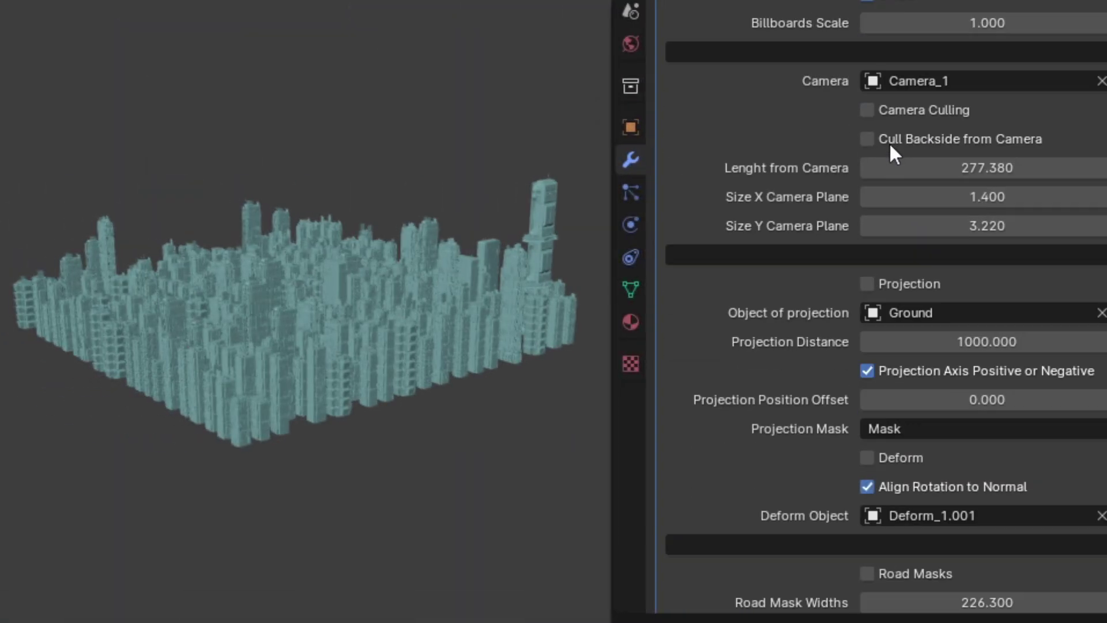
- Enable Camera Culling and Cull Backside from Camera in the City modifier
scroll(890, 142, down, 2)
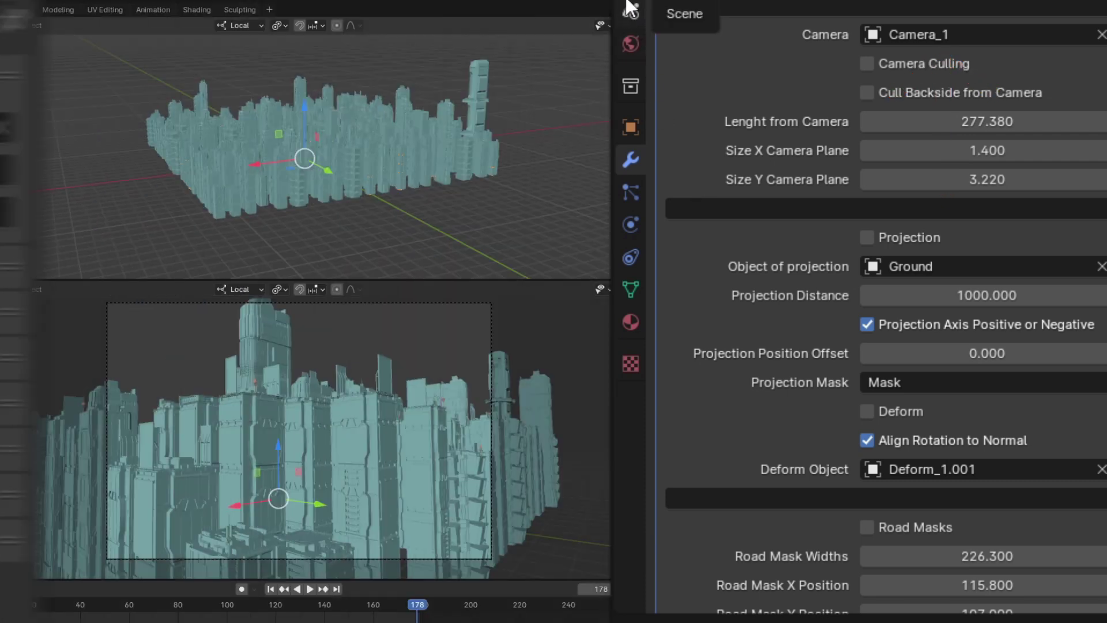
scroll(870, 216, up, 5)
click(870, 216)
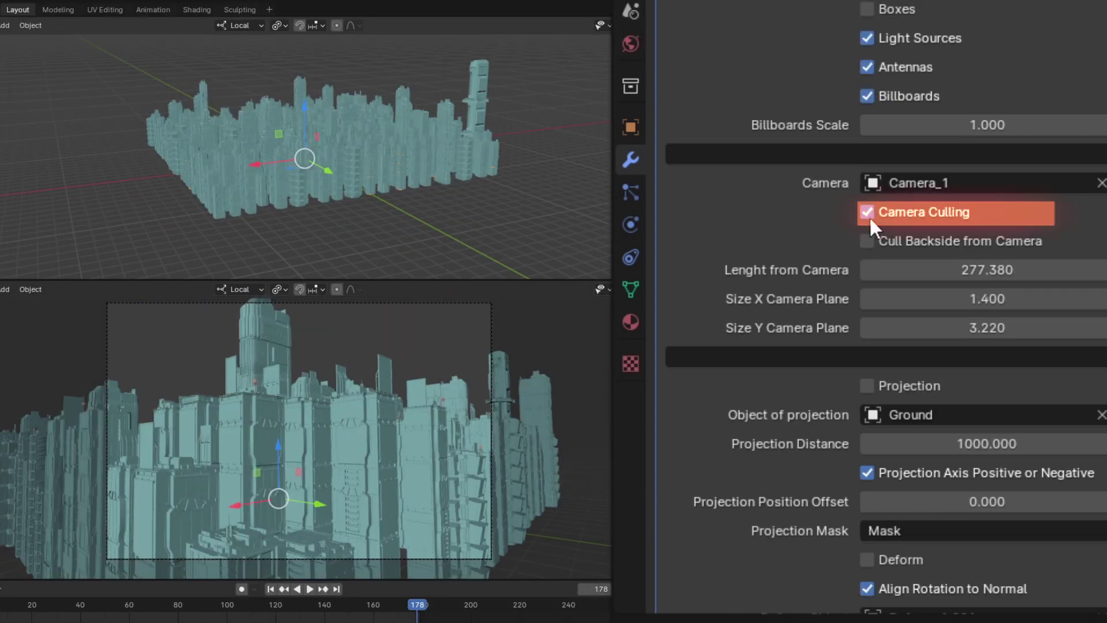
middle_drag(534, 139, 511, 152)
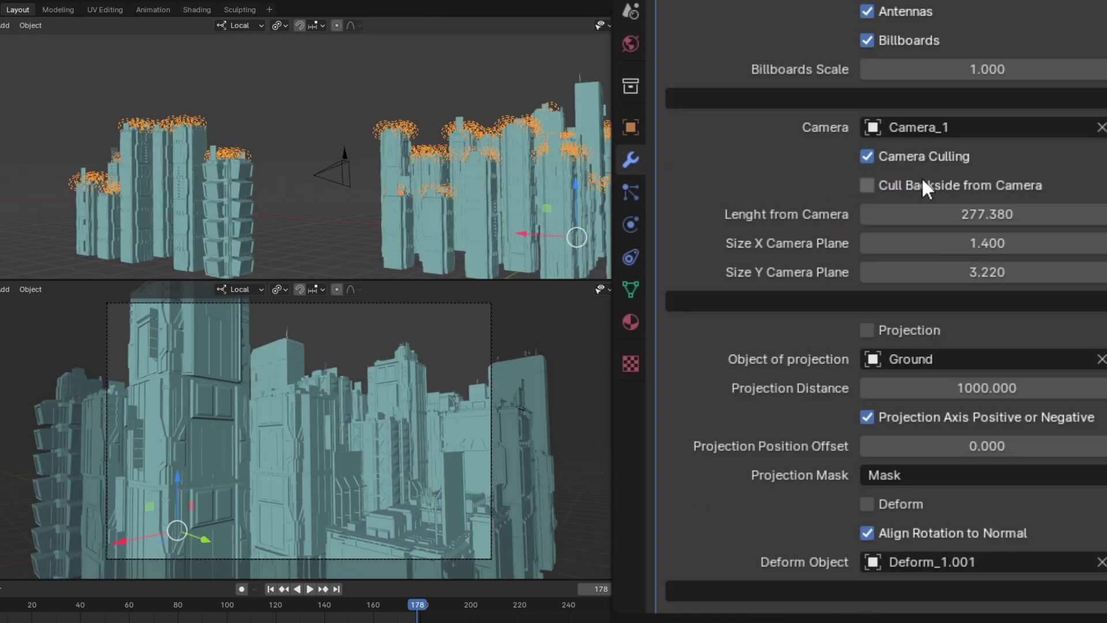
click(925, 186)
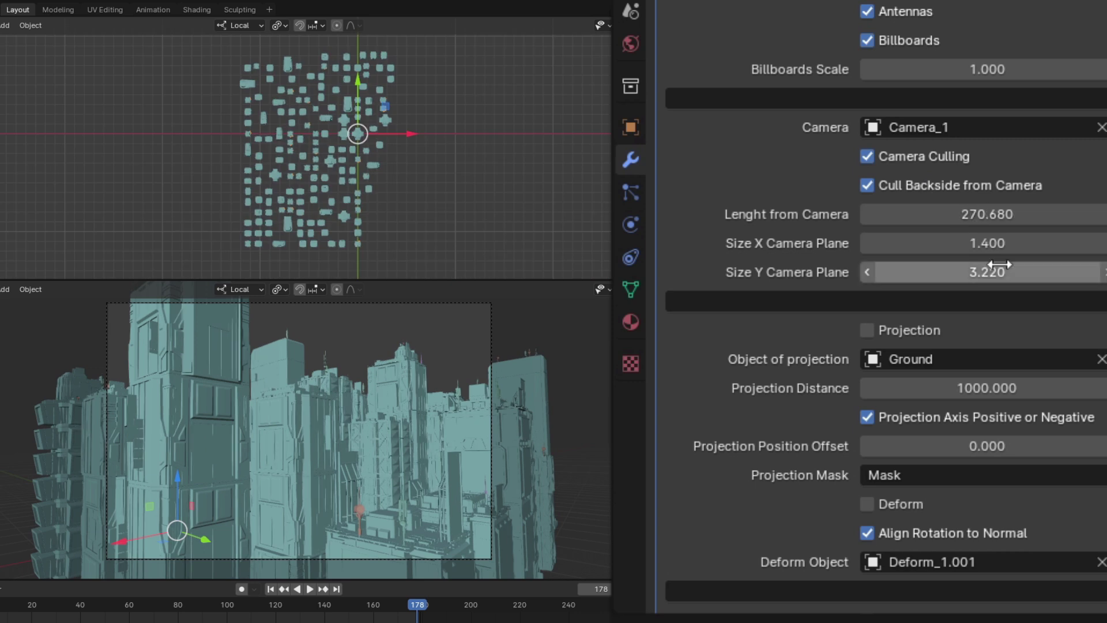
- Try a Lenght from Camera culling distance of 100, and set it to 200
click(1000, 209)
text(100)
key(Return)
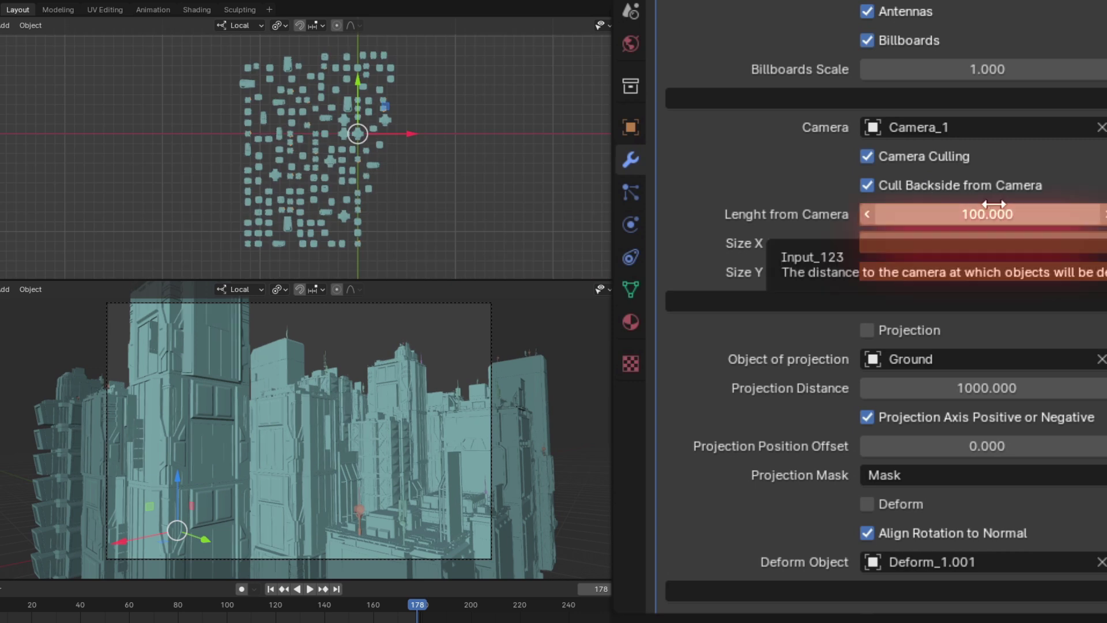
click(998, 204)
key(BackSpace)
text(200)
key(Return)
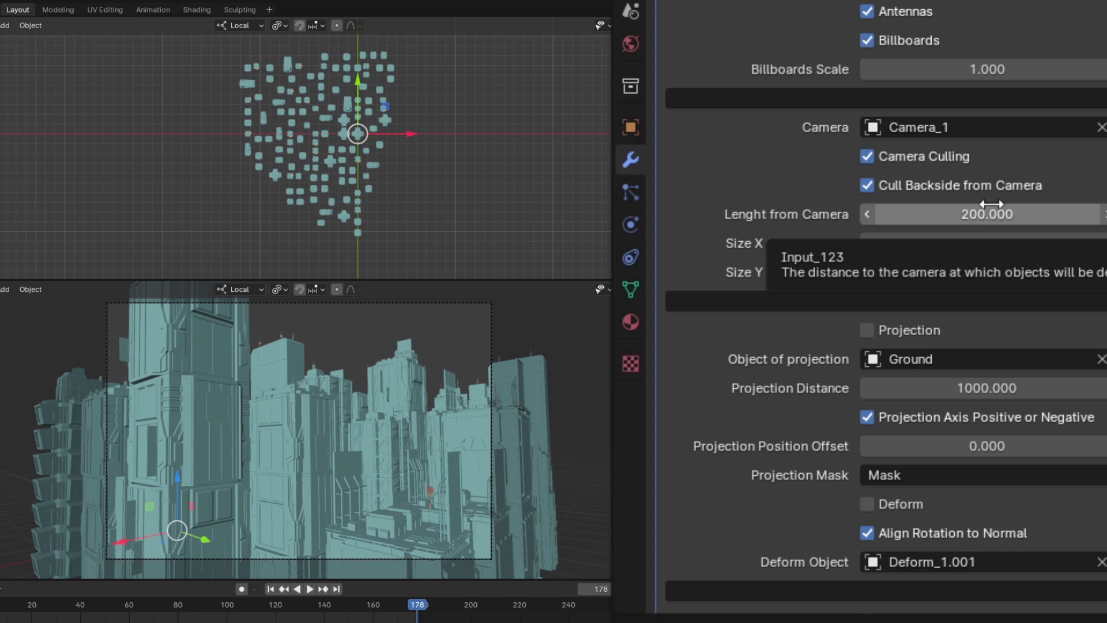
- Set the City modifier's Size X Camera Plane to 2 and Size Y Camera Plane to 3
click(979, 244)
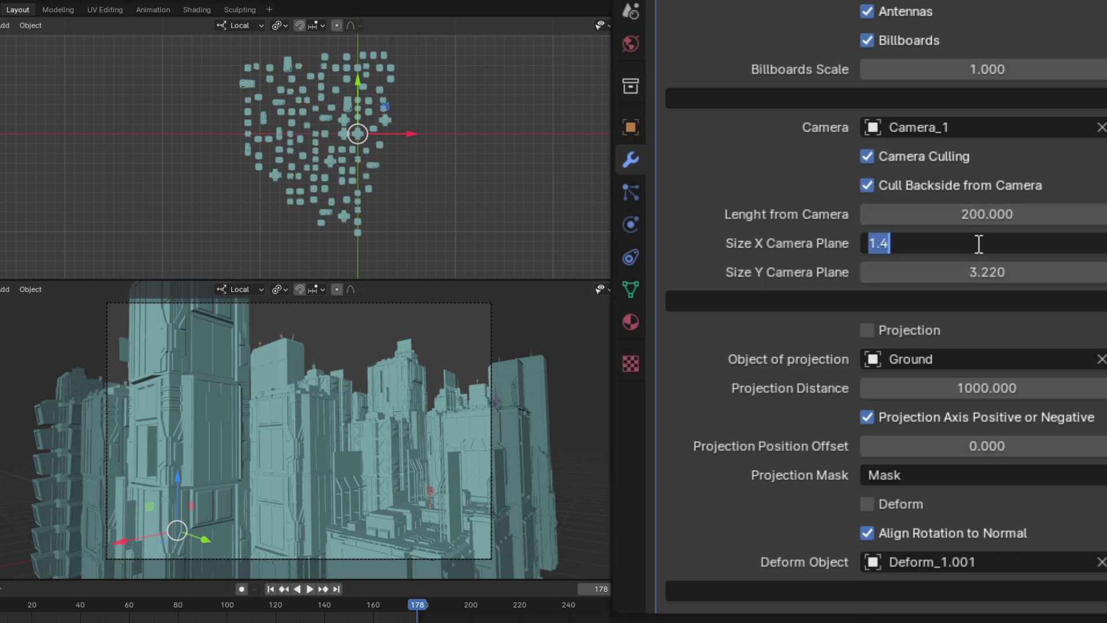
text(2)
key(Return)
click(997, 273)
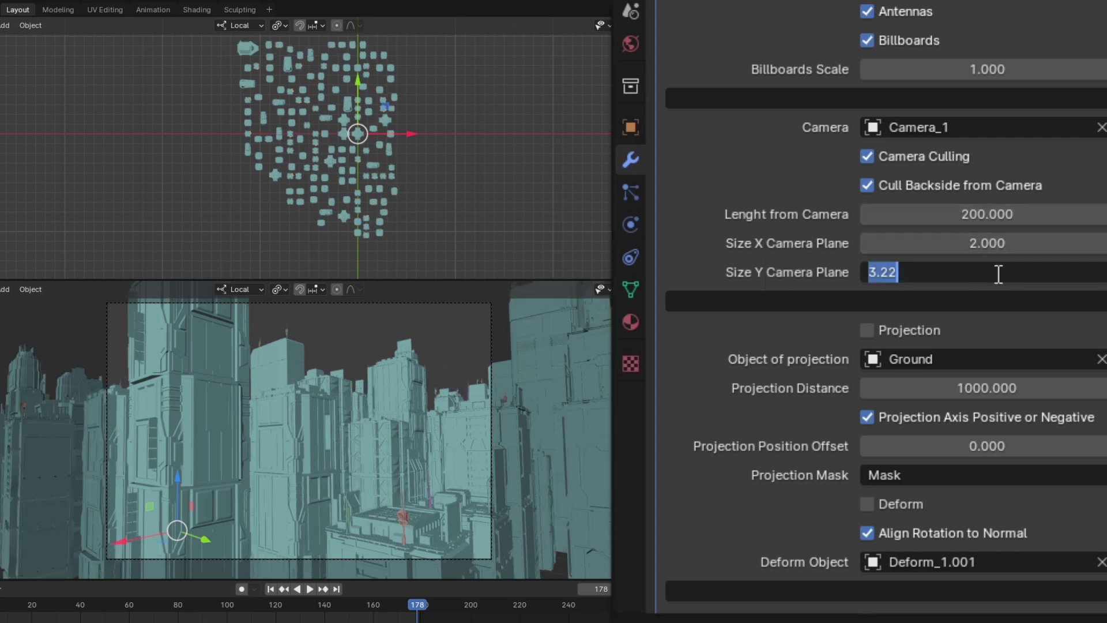
text(3)
key(Return)
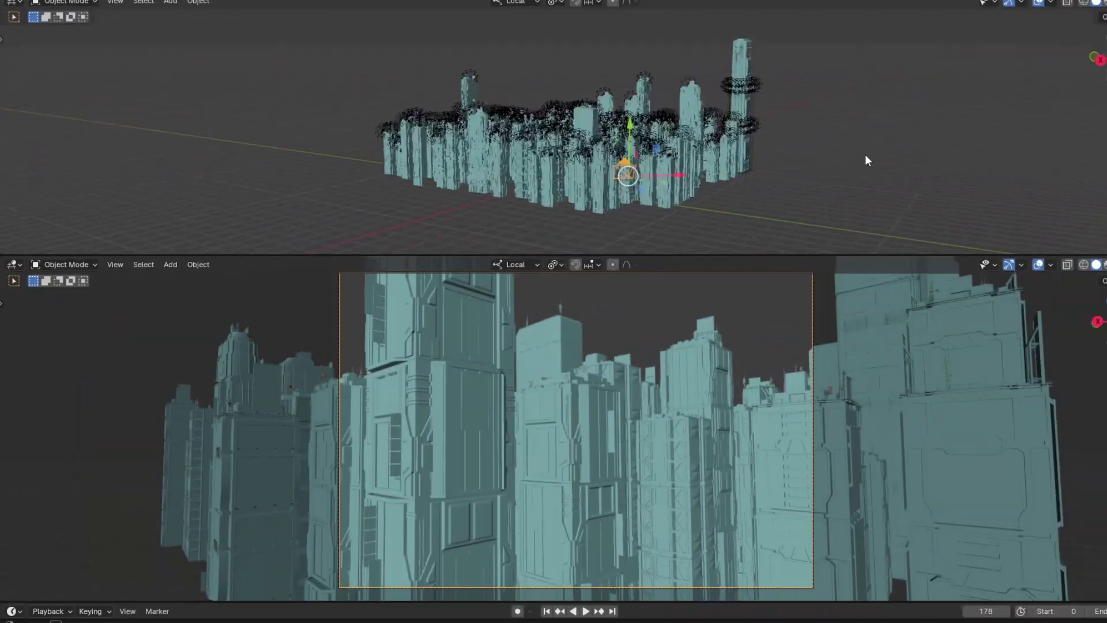
middle_drag(865, 154, 713, 159)
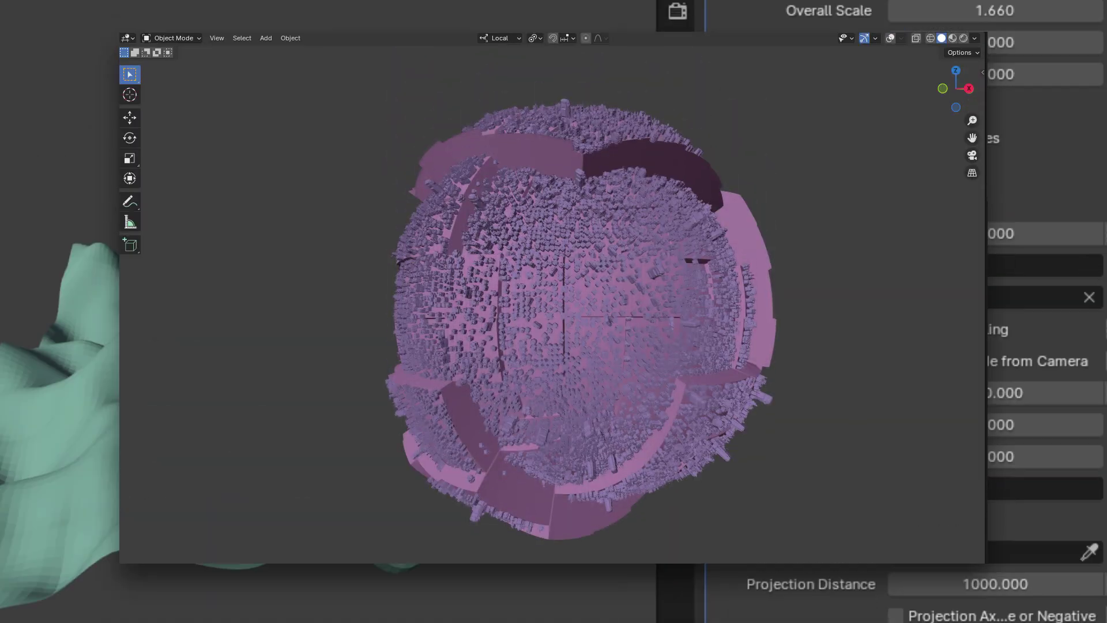
- Enable Projection and pick the hilly terrain mesh, Plane.001, as the Object of projection
scroll(953, 518, down, 5)
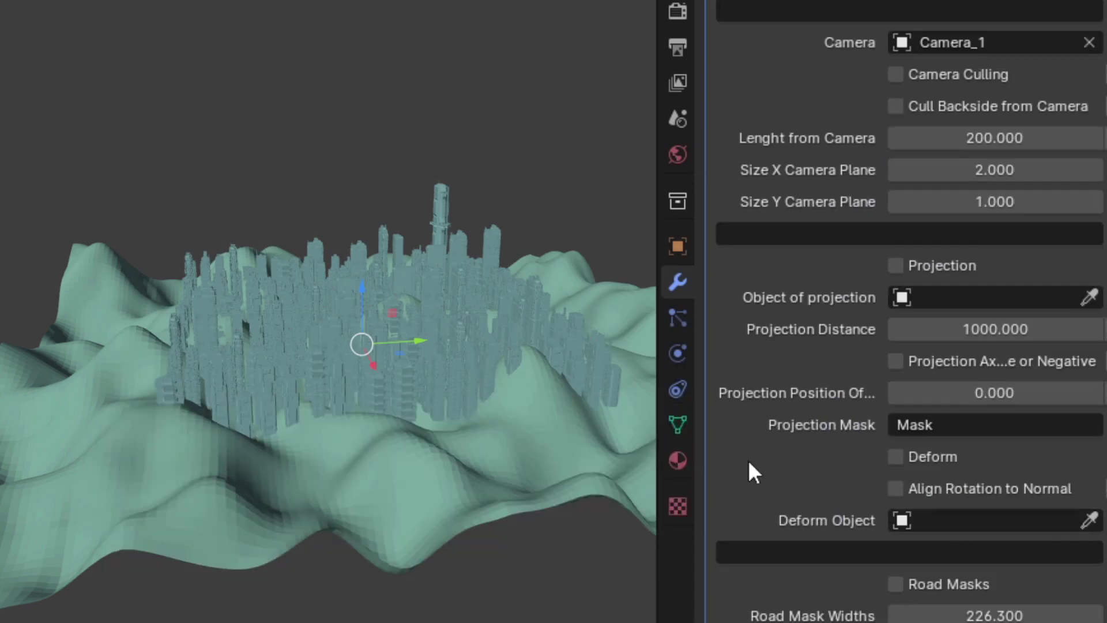
click(986, 260)
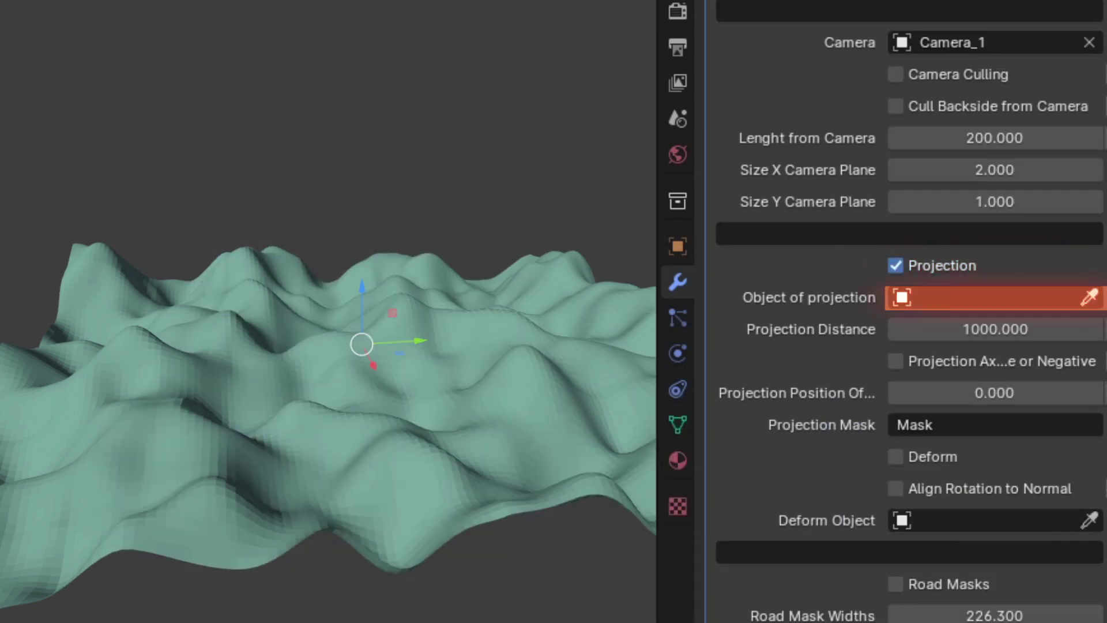
click(519, 369)
middle_drag(655, 369, 576, 379)
- Turn off Projection and deform the city onto the Sphere object with Align Rotation to Normal enabled
click(895, 266)
scroll(927, 467, up, 5)
scroll(929, 467, down, 6)
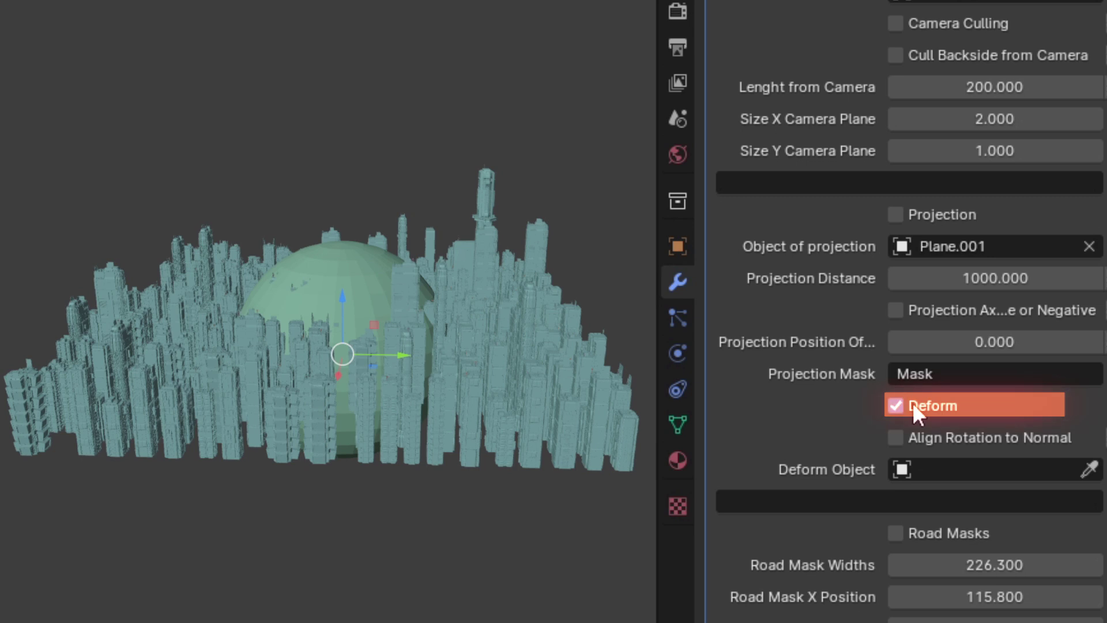
click(1066, 468)
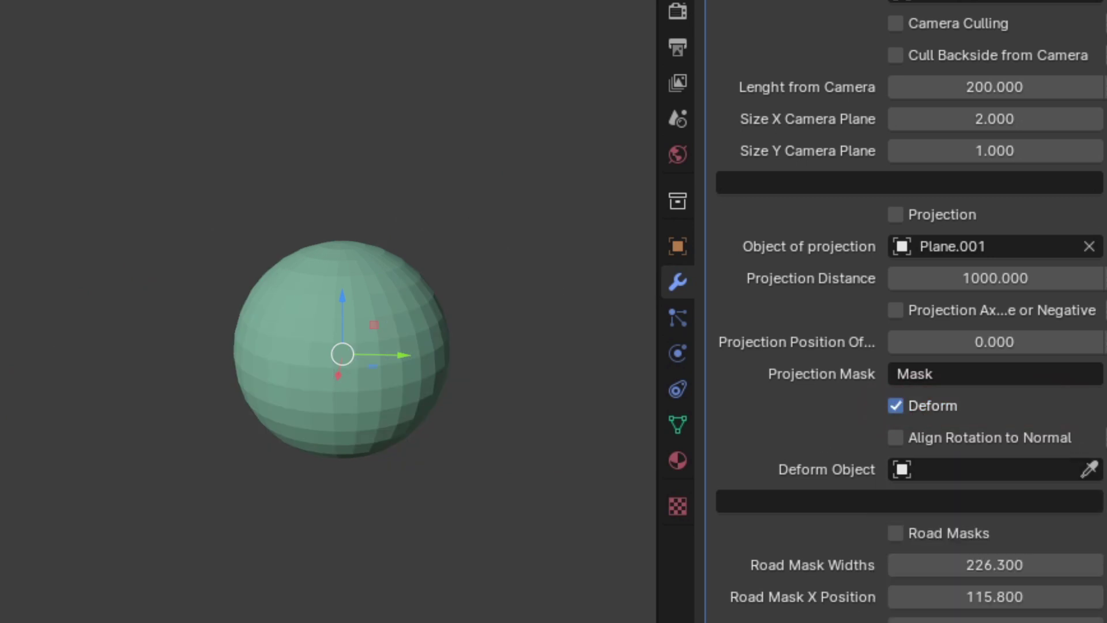
click(391, 339)
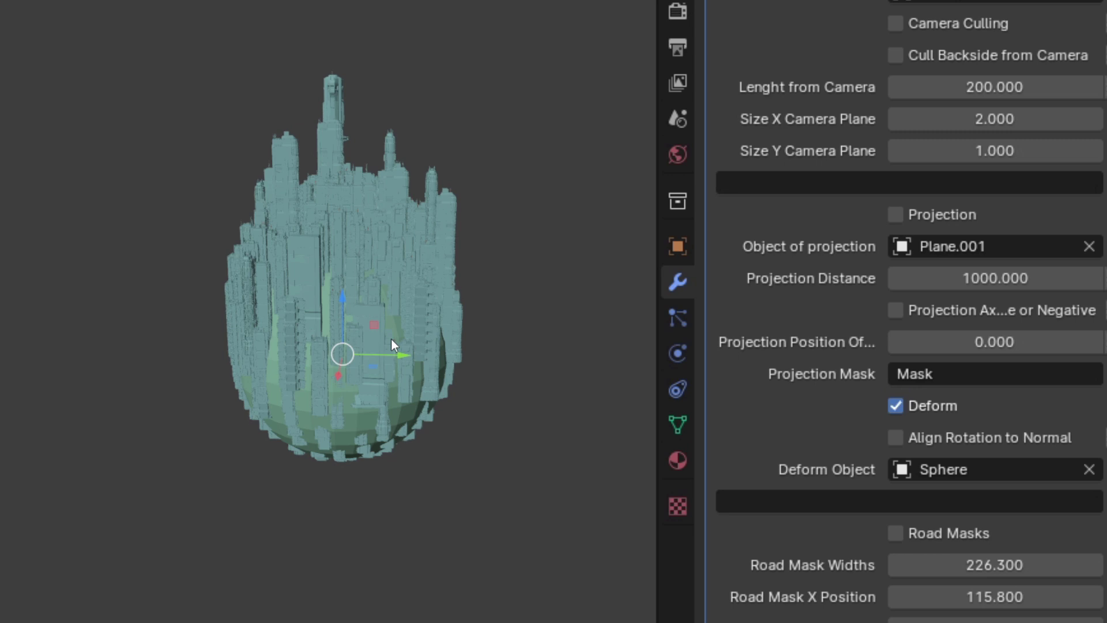
click(903, 430)
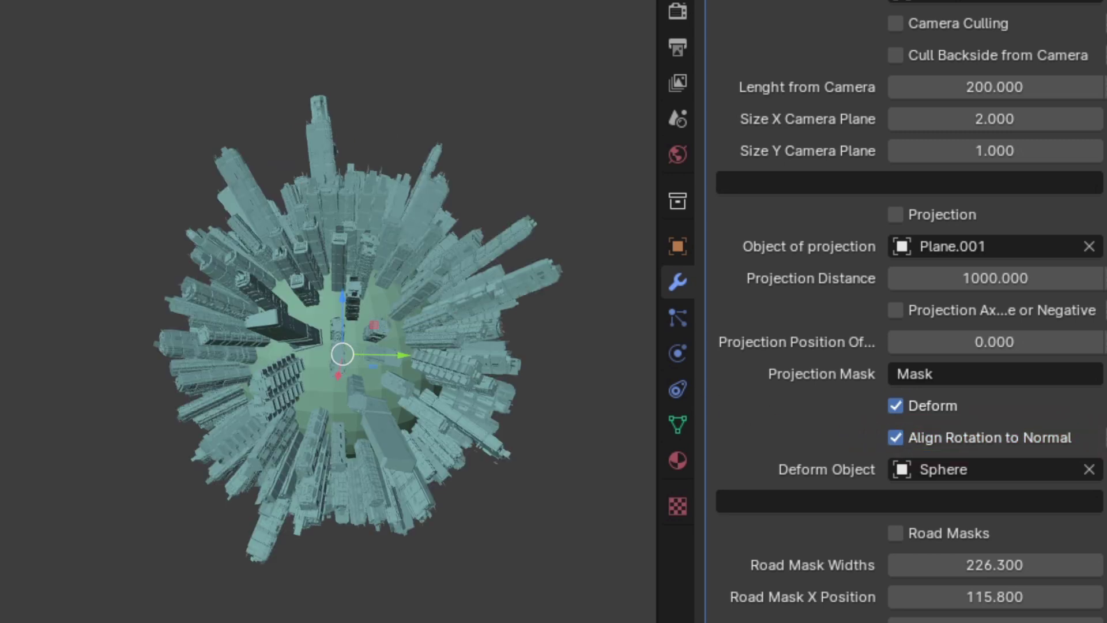
middle_drag(404, 346, 360, 346)
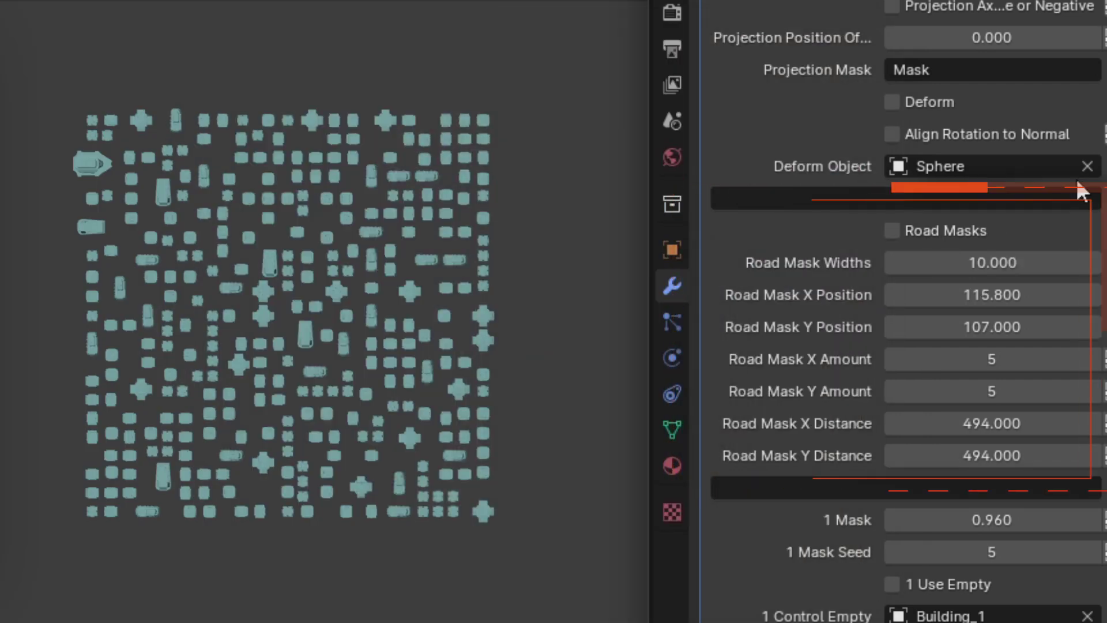
- Enable Road Masks and widen the roads to a Road Mask Widths value of about 30
click(895, 219)
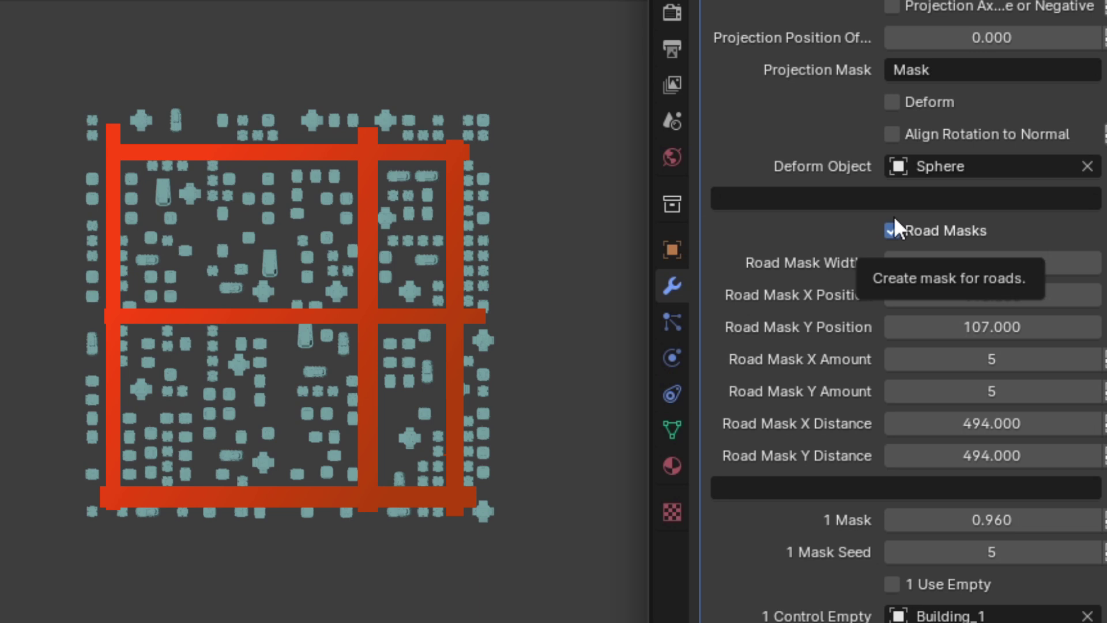
drag(1055, 267, 1106, 267)
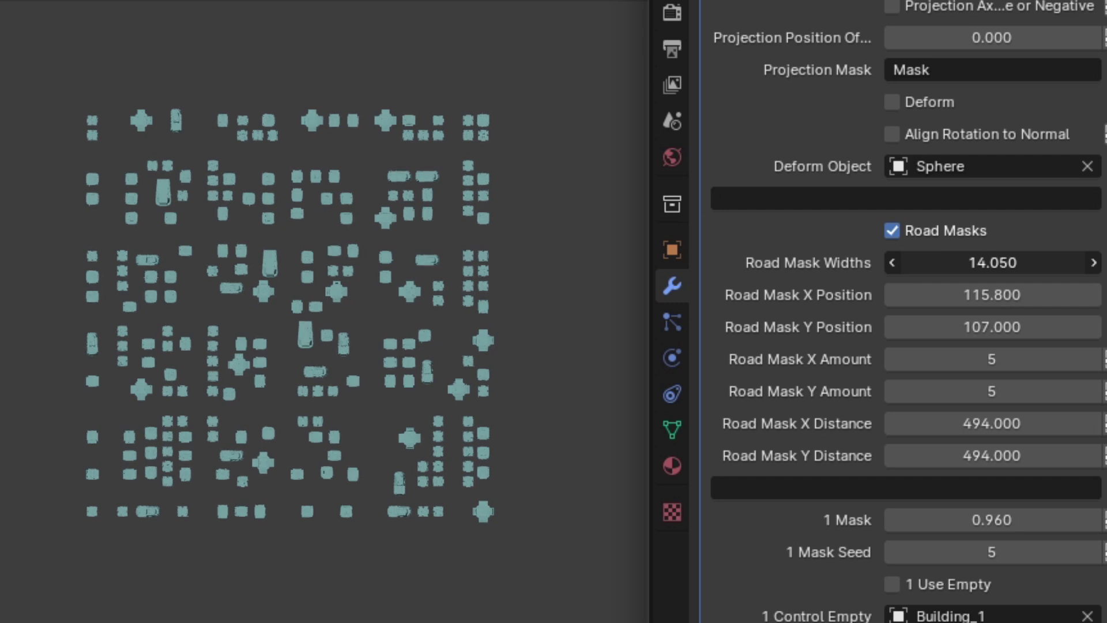
drag(992, 263, 1085, 263)
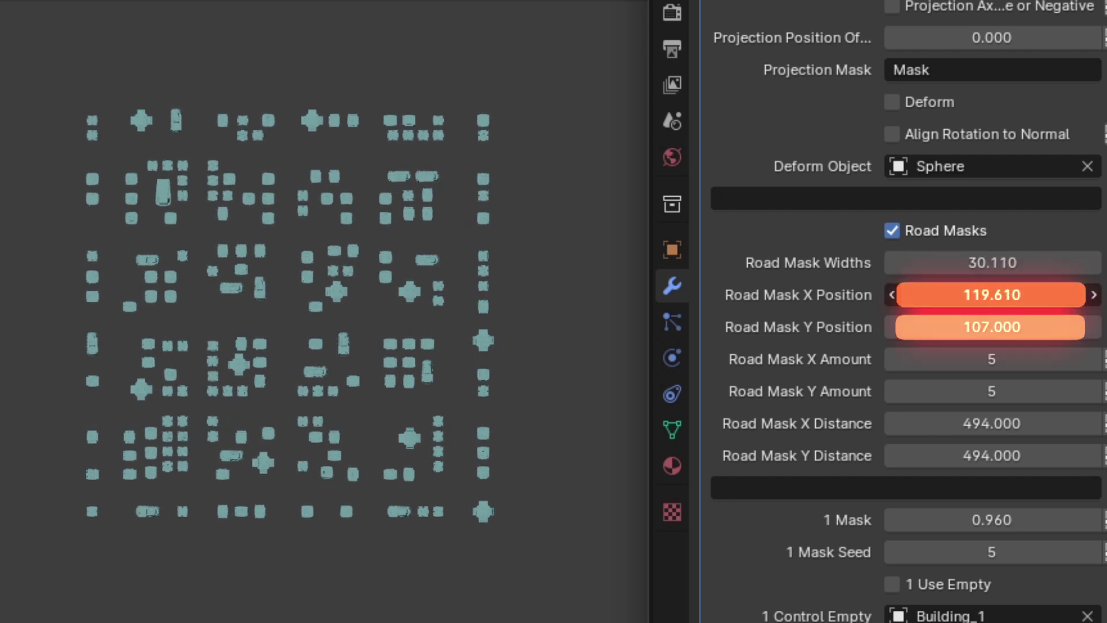
- Shift the road masks to an X Position of about 160.35 and a Y Position of about 136.44
drag(992, 295, 1043, 295)
drag(922, 291, 1090, 292)
drag(911, 327, 1039, 327)
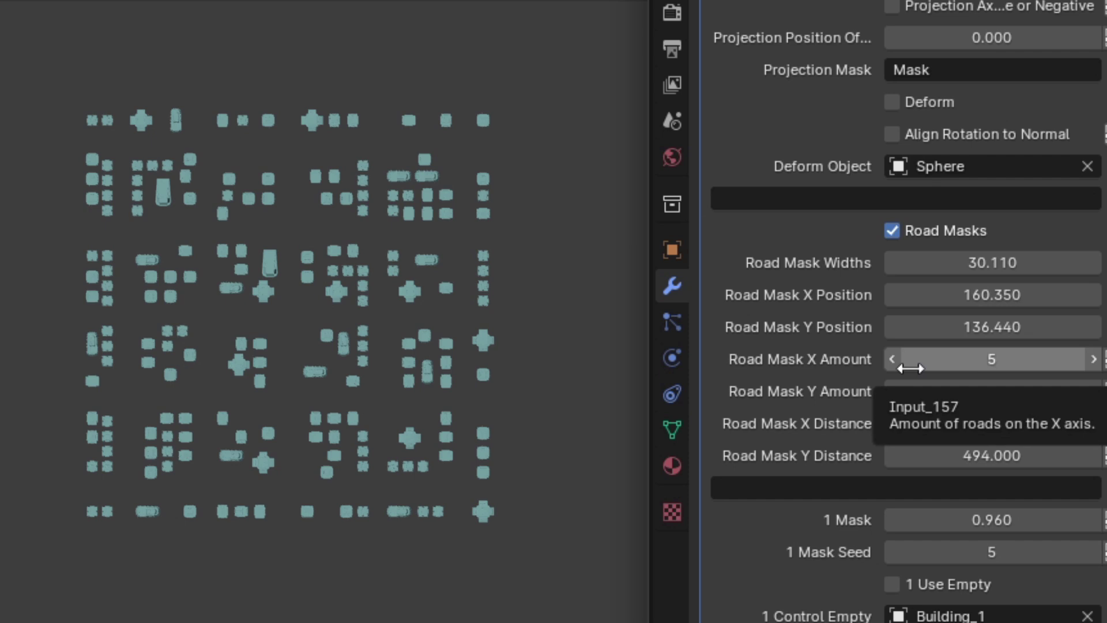
- Try different road counts, and set Road Mask X Amount to 9 and Road Mask Y Amount to 5
drag(992, 359, 1056, 359)
drag(992, 391, 923, 391)
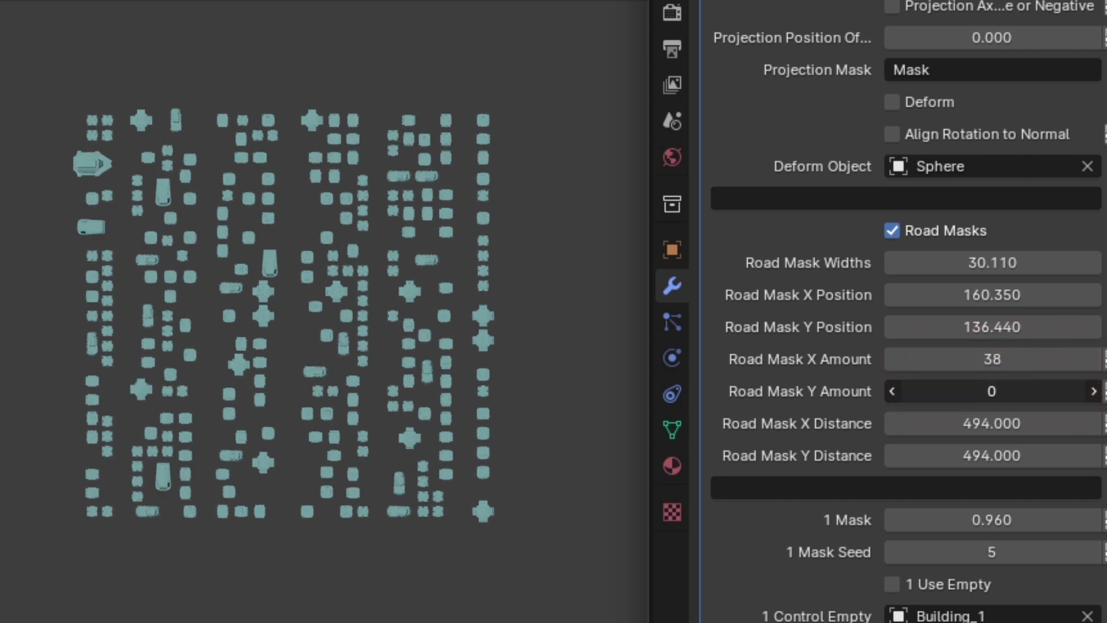
drag(992, 359, 940, 359)
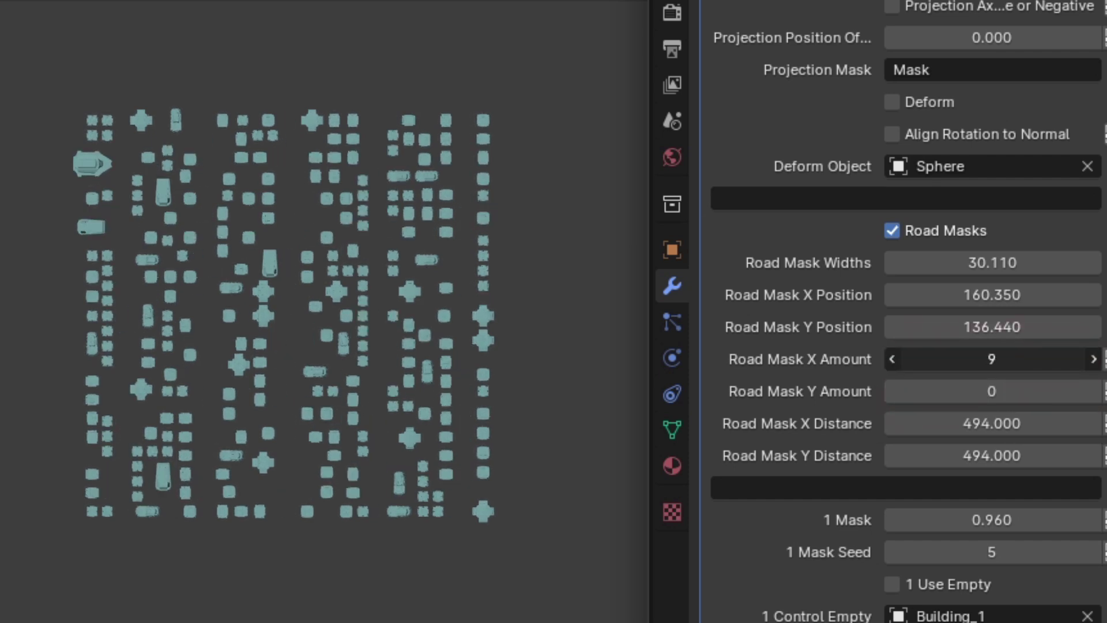
drag(1015, 392, 1056, 390)
- Set both Road Mask X Distance and Road Mask Y Distance to 500
click(1028, 423)
key(BackSpace)
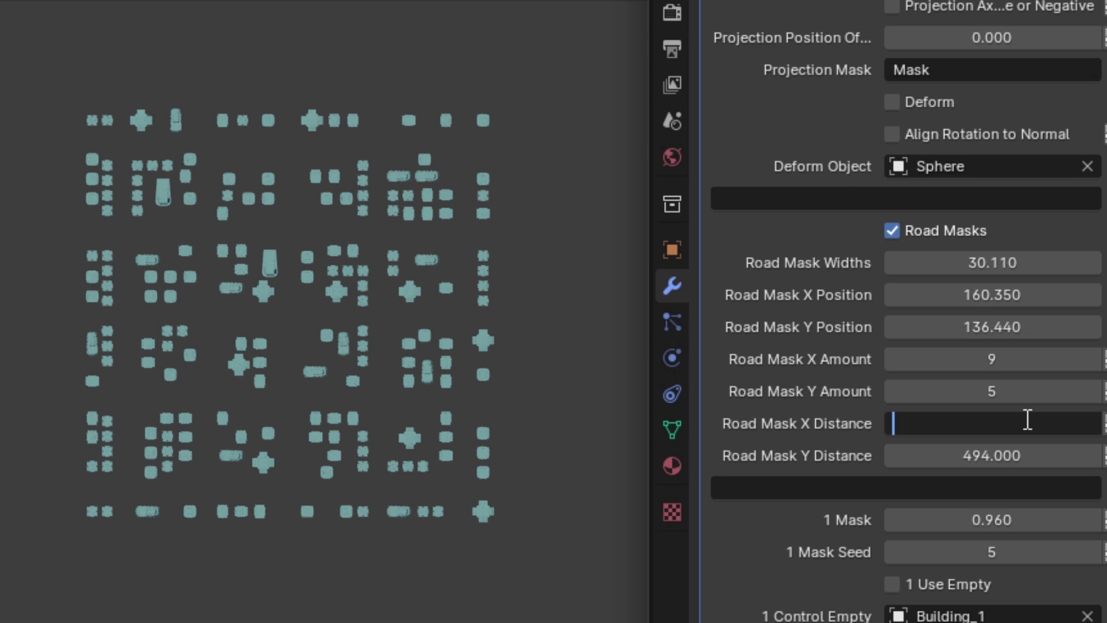
key(Tab)
key(Return)
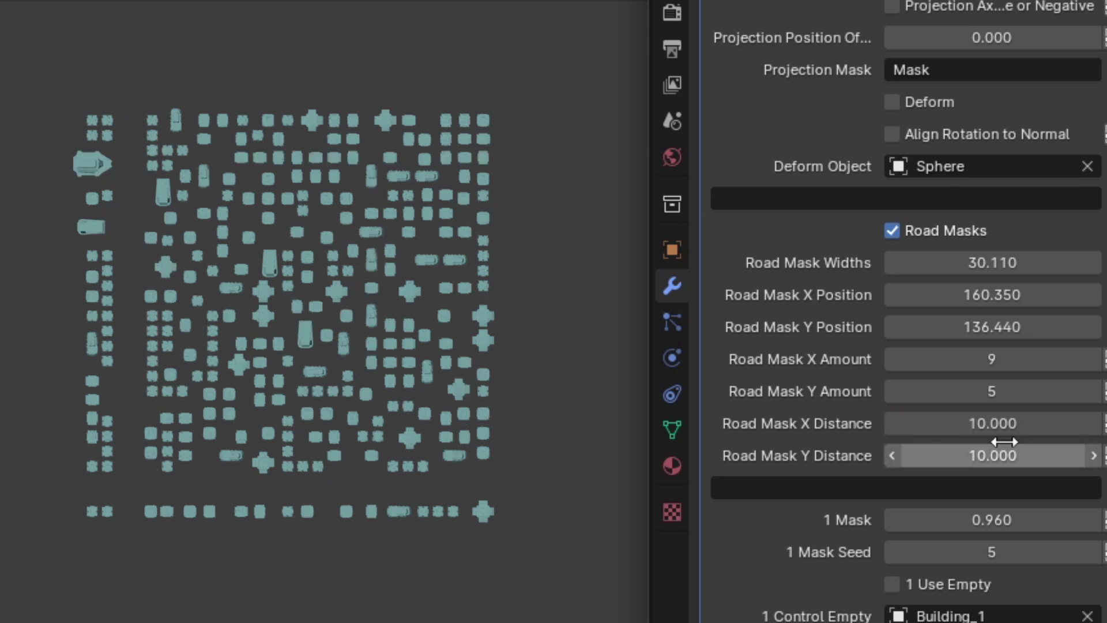
click(1004, 442)
text(500)
key(Return)
click(1004, 431)
text(500)
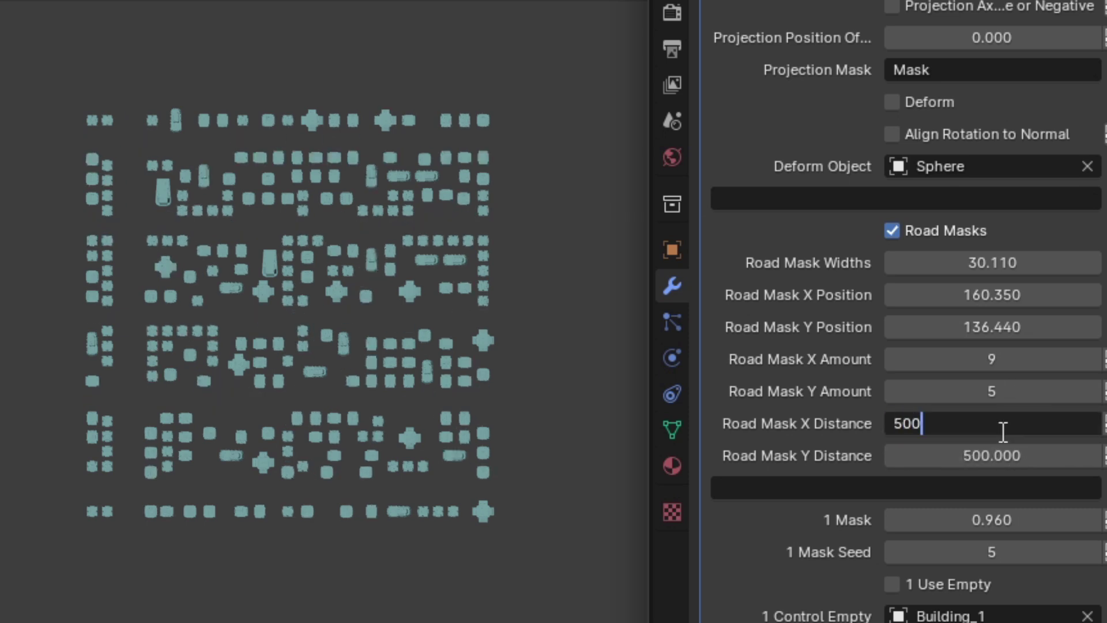
key(Return)
middle_drag(346, 311, 289, 259)
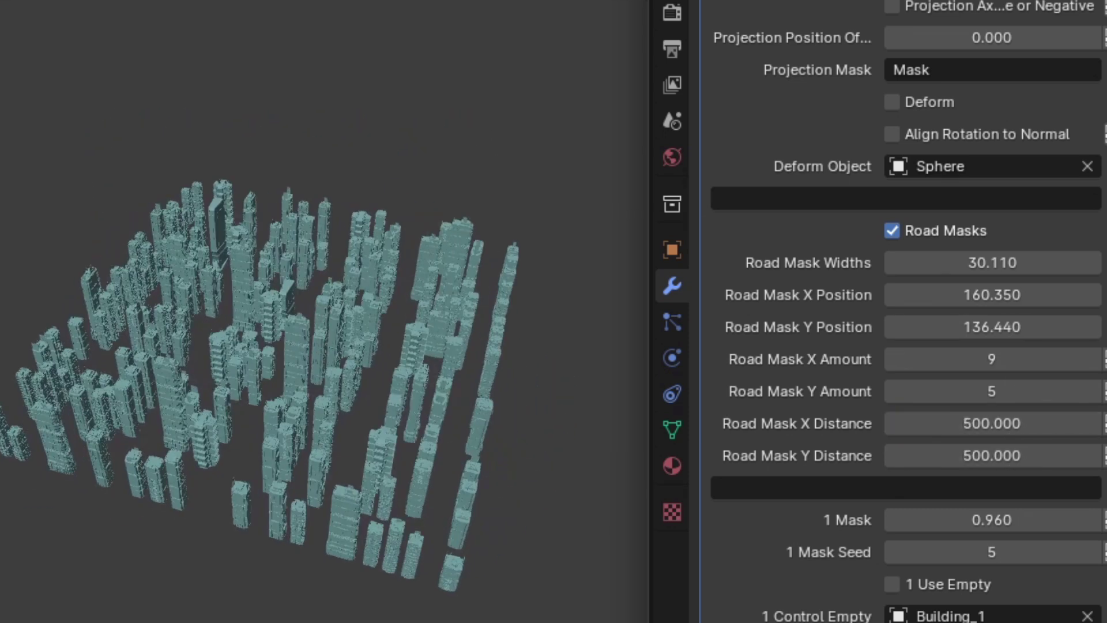
- Set Road Mask Widths to 10
click(967, 269)
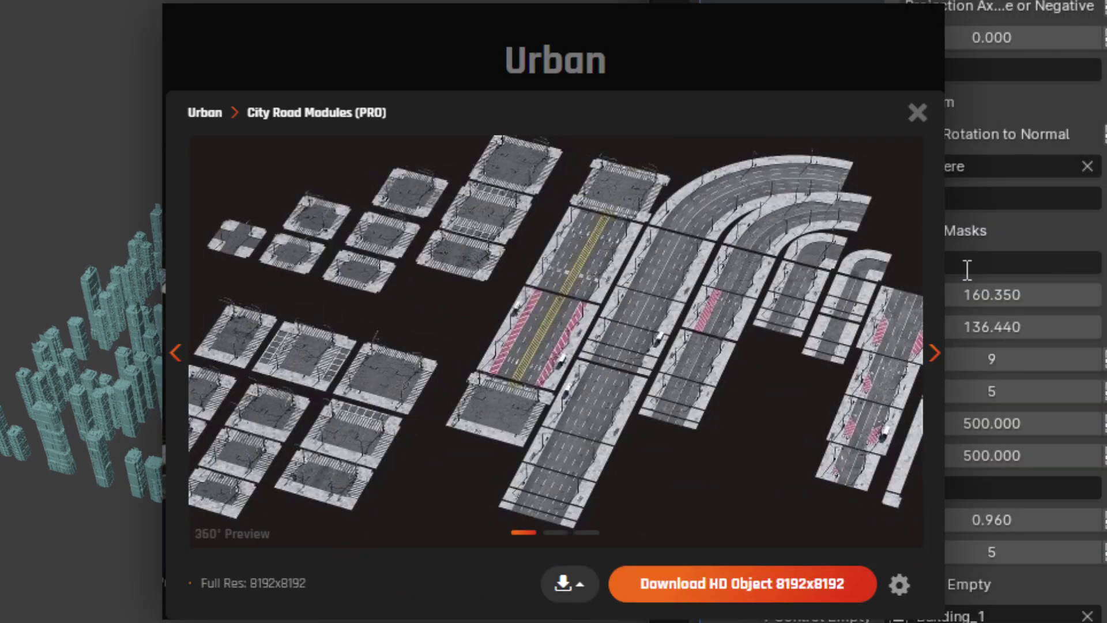
text(10)
key(Return)
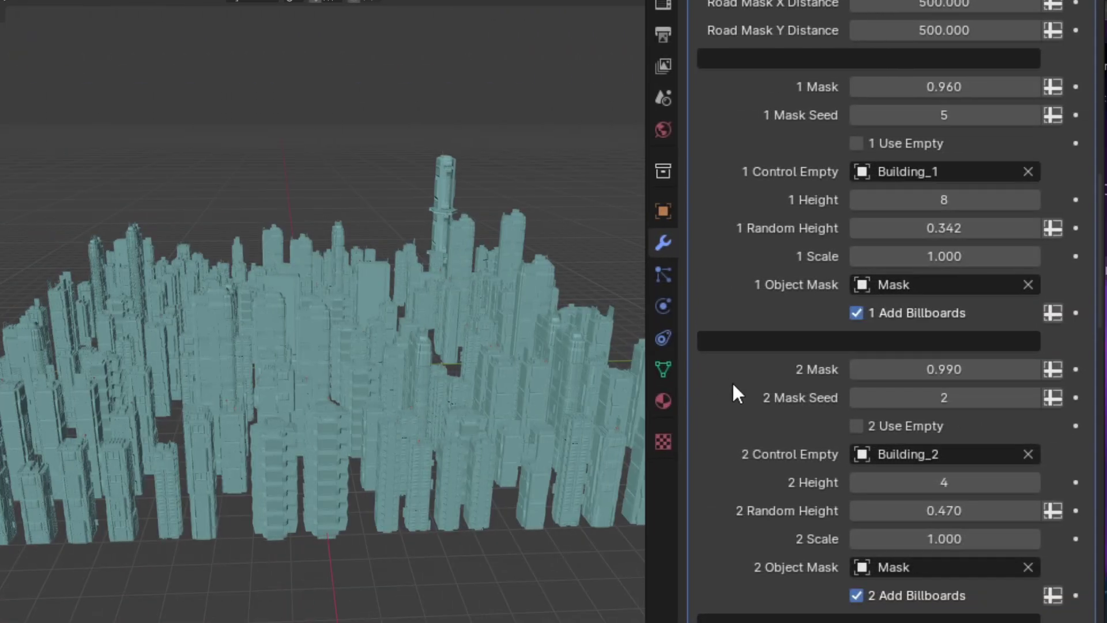
- Look through the individual settings sections of buildings 1 to 8 in the City modifier
scroll(732, 382, down, 10)
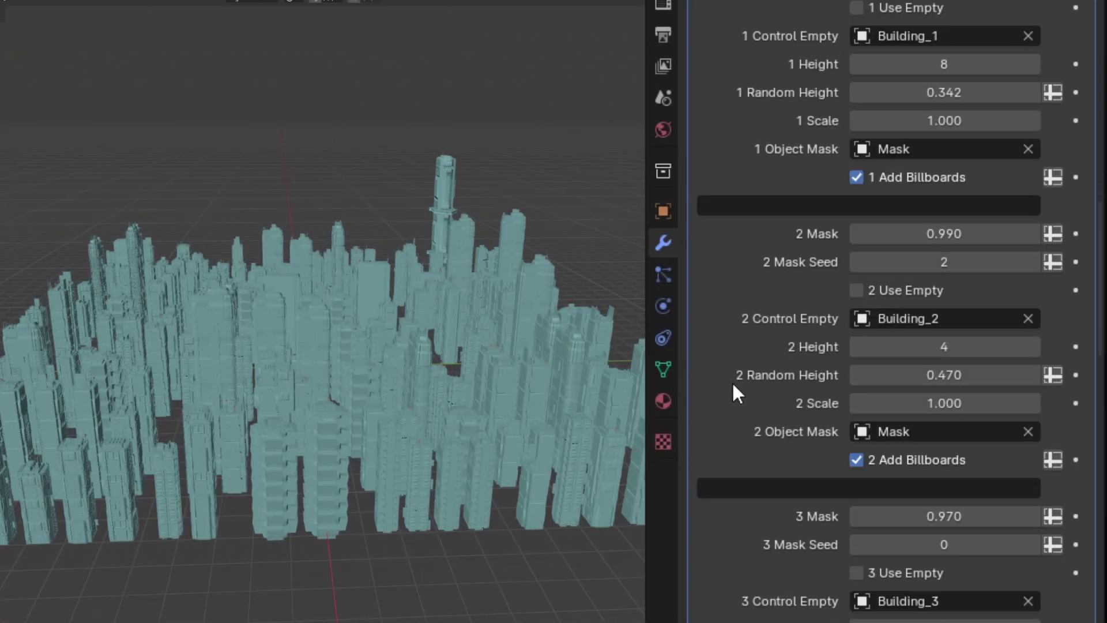
scroll(733, 385, down, 20)
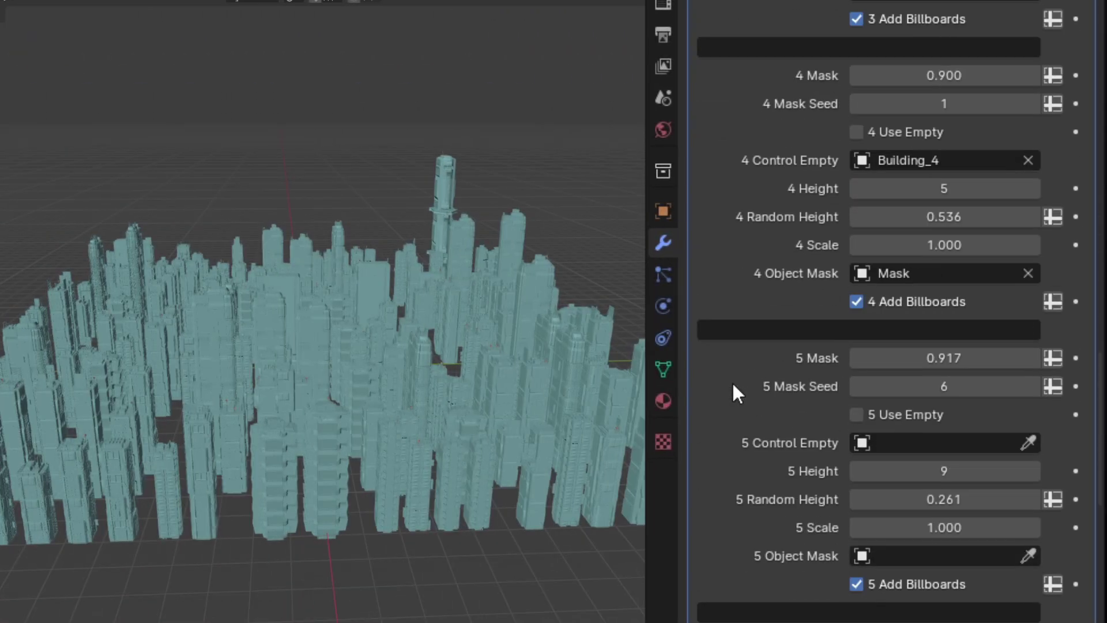
scroll(734, 385, down, 9)
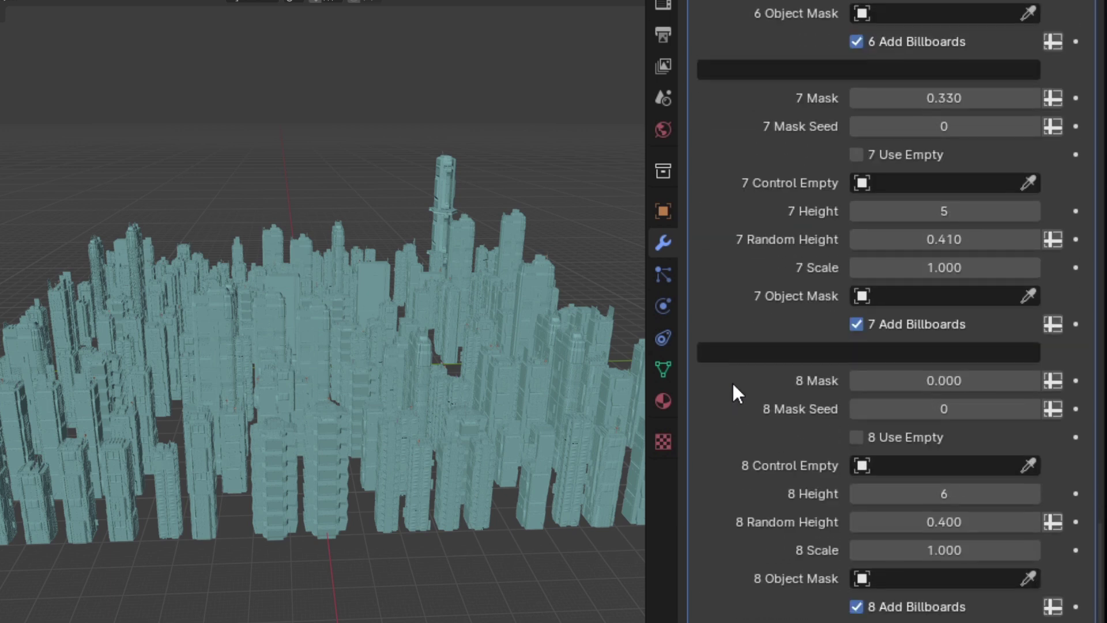
scroll(734, 385, up, 20)
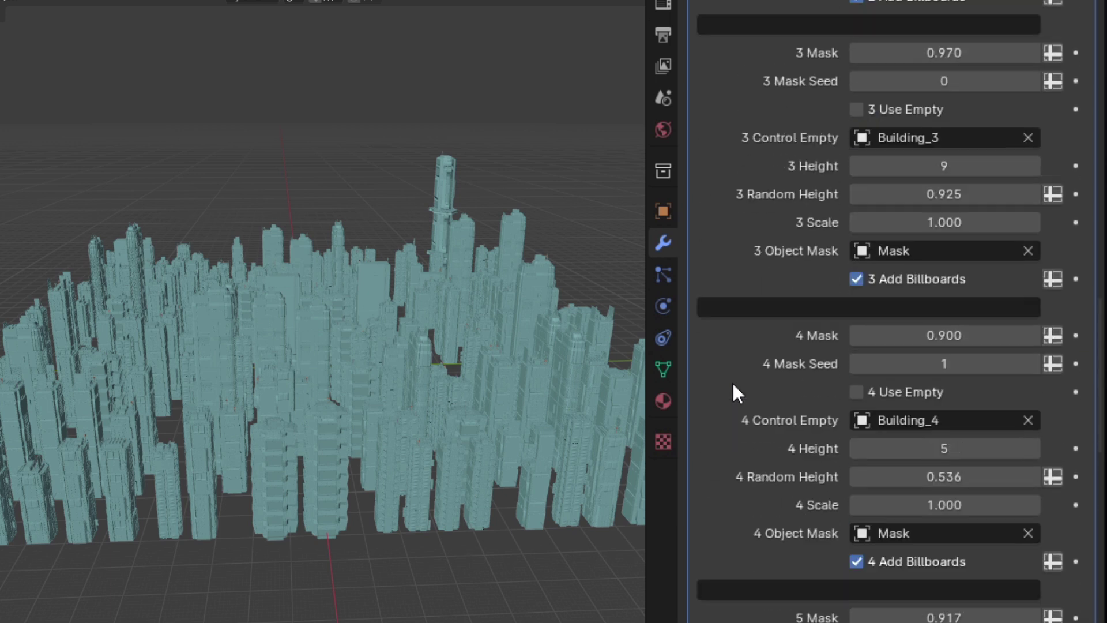
scroll(733, 385, up, 16)
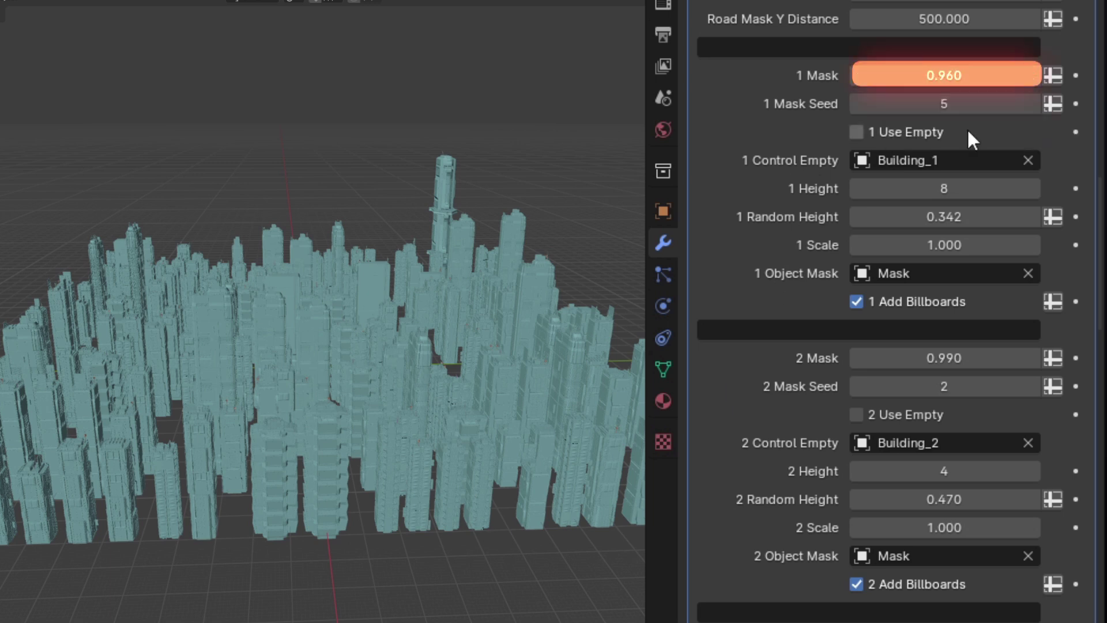
- Try a much lower 1 Mask value for the first building type, and set it to 0.5
drag(961, 75, 892, 75)
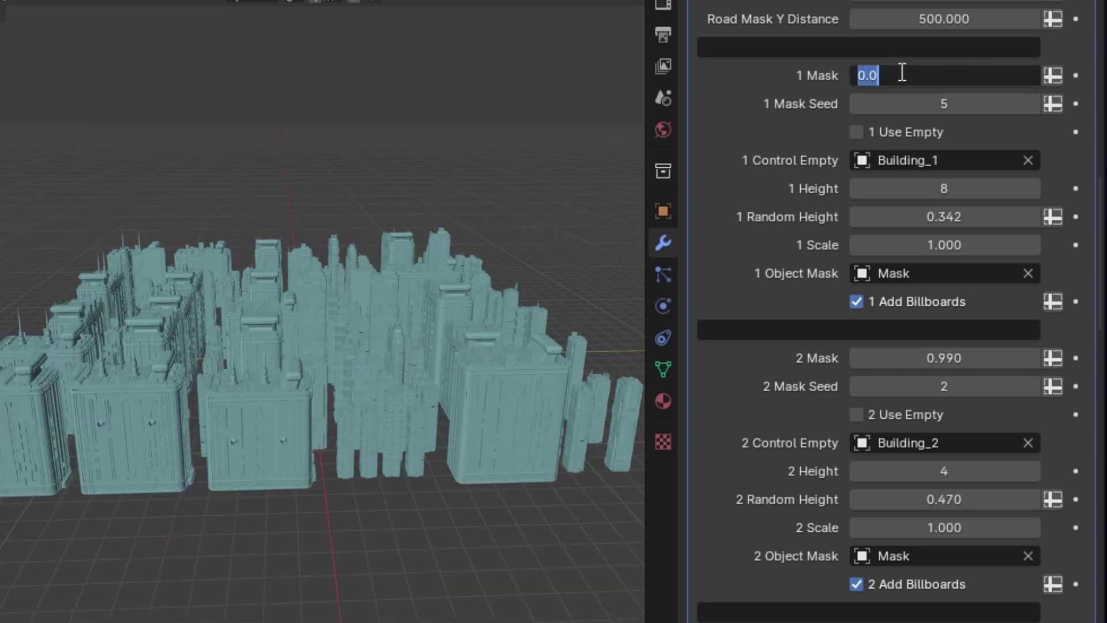
key(BackSpace)
text(5)
key(Return)
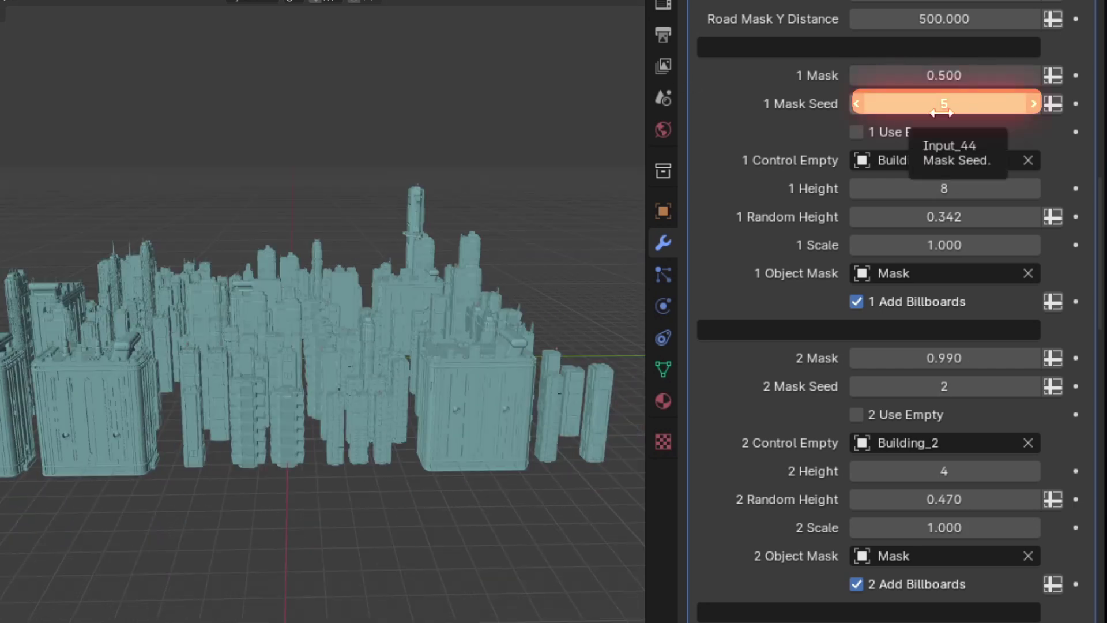
- Set the first building type's Mask Seed to 8, Height to 18, Random Height to 0.602 and Scale to 1.130
click(1036, 103)
click(1036, 103)
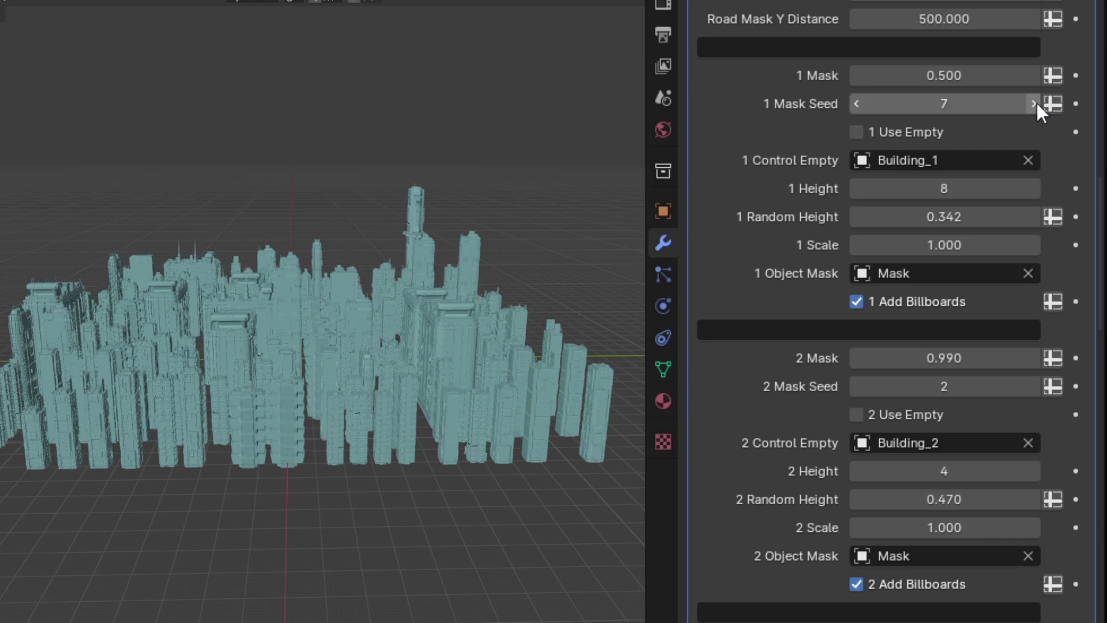
click(1036, 103)
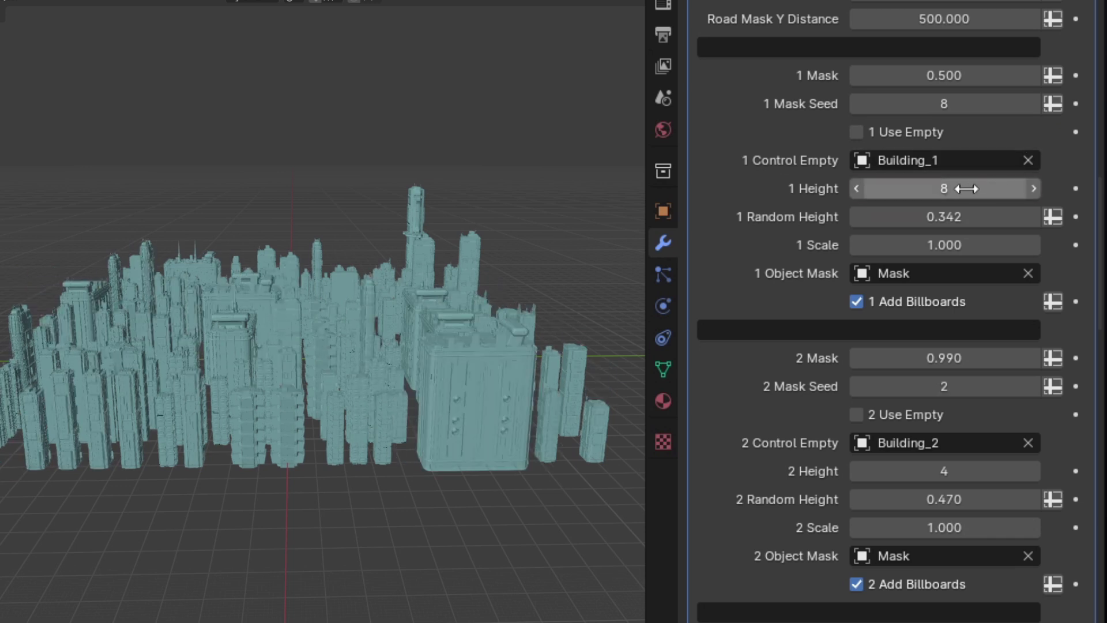
drag(903, 188, 1009, 217)
drag(952, 241, 978, 244)
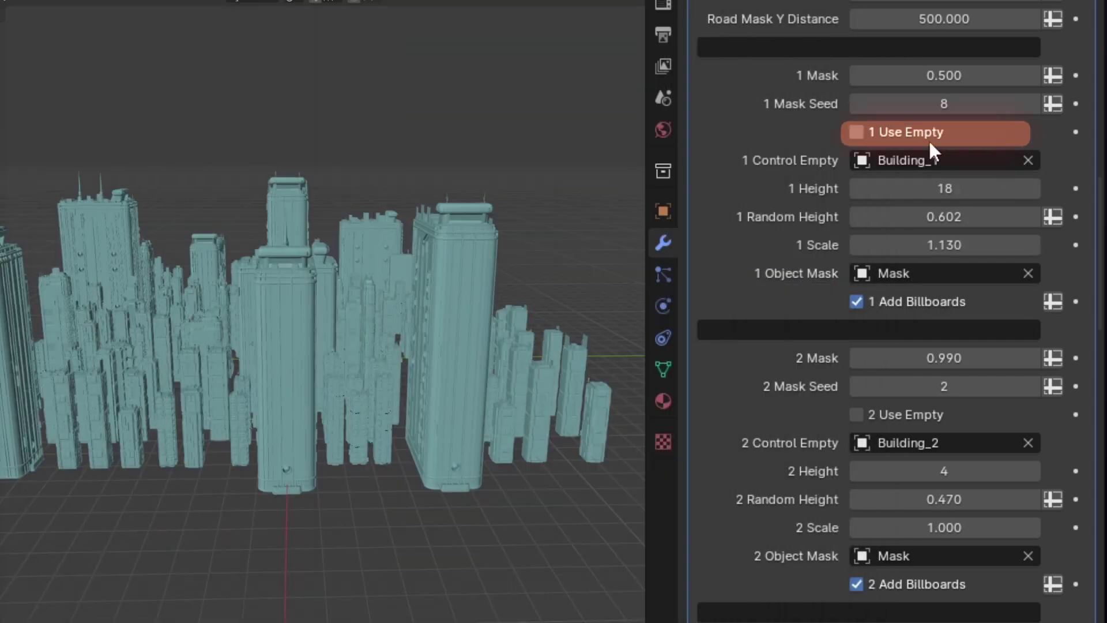
- Enable 1 Use Empty and assign the scene's empty as the 1 Control Empty
click(928, 139)
click(975, 211)
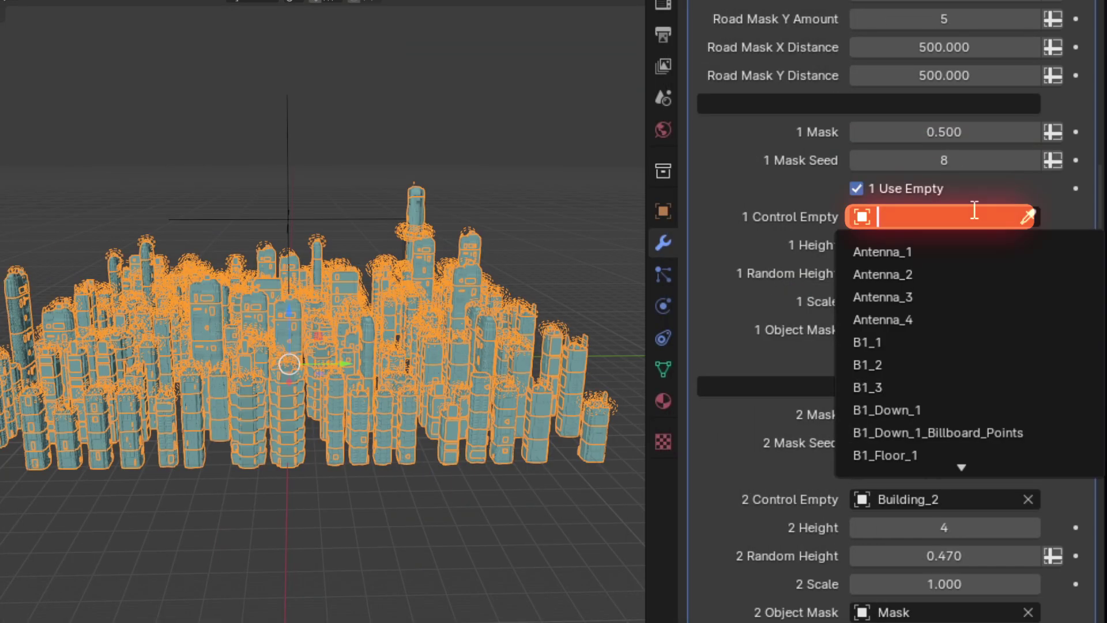
text(em)
click(964, 251)
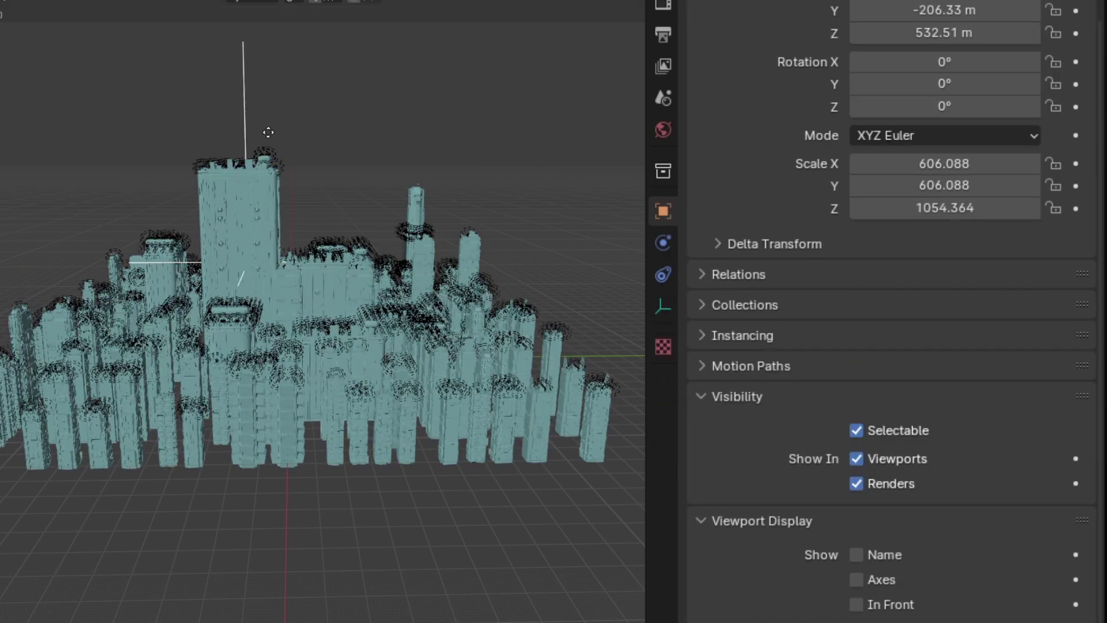
- Move the control empty to about Y 15.8 m and Z 508.8 m, and stretch it along the Z axis
drag(378, 130, 306, 137)
key(s)
key(z)
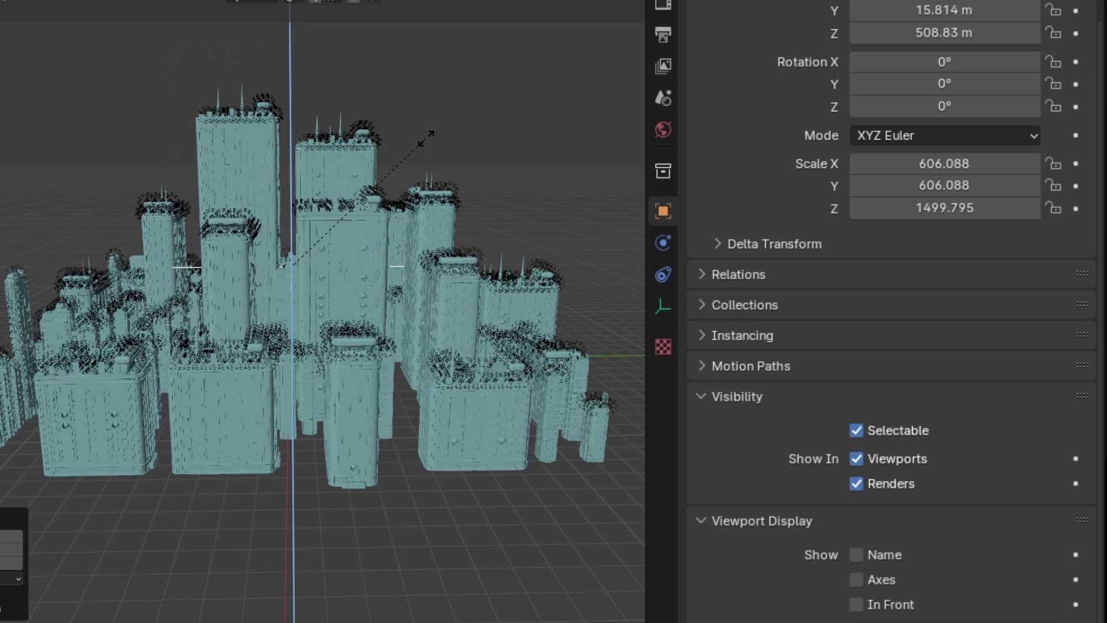
click(413, 151)
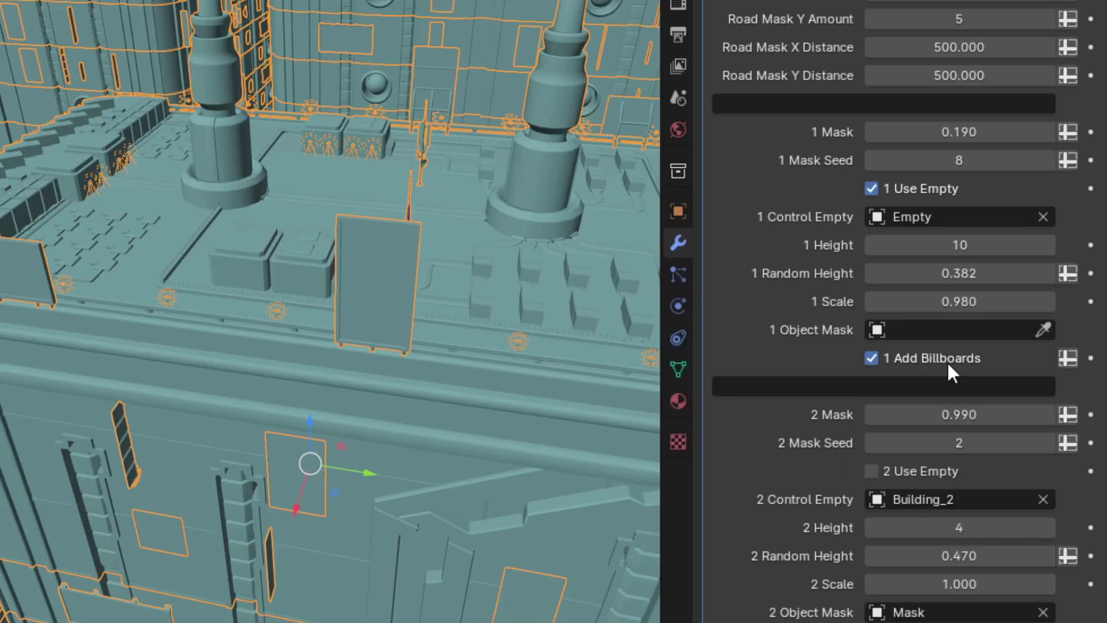
- Turn 1 Add Billboards off and back on for the first building type
click(891, 361)
click(889, 361)
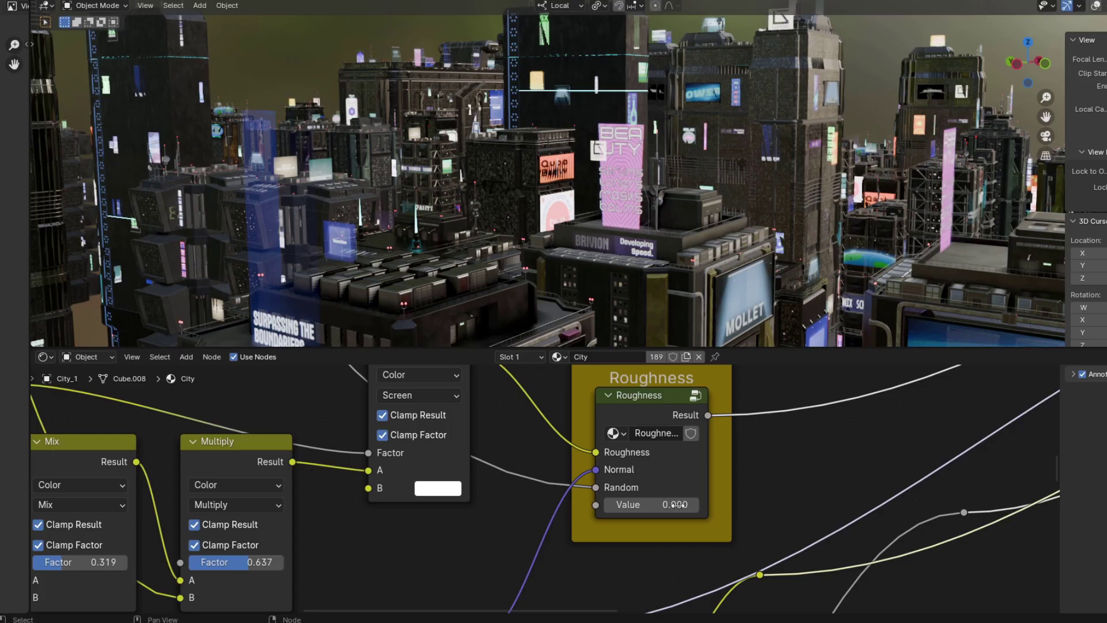
- Try a Value of 1 on the City material's Roughness node, and set it to 0.6
click(664, 505)
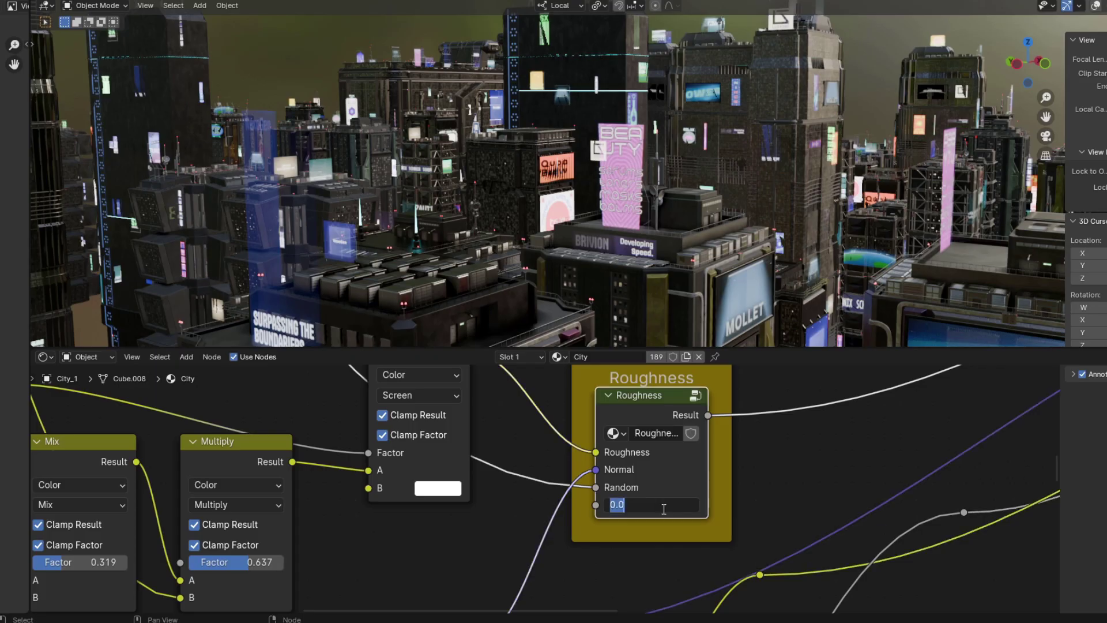
text(1)
key(Return)
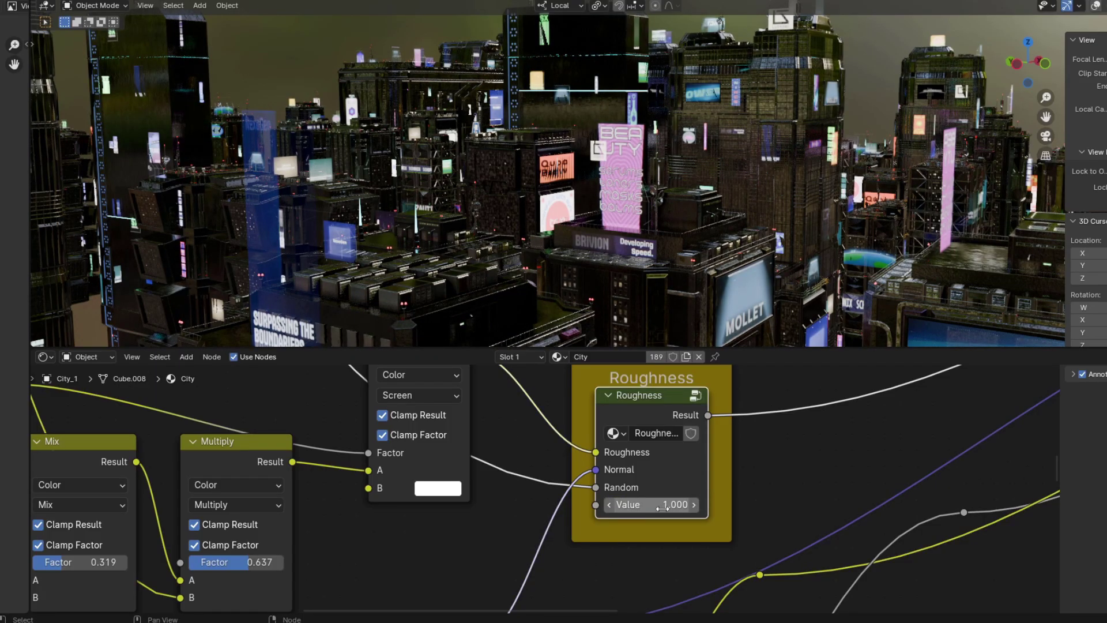
click(662, 508)
click(661, 515)
text(0.6)
key(Return)
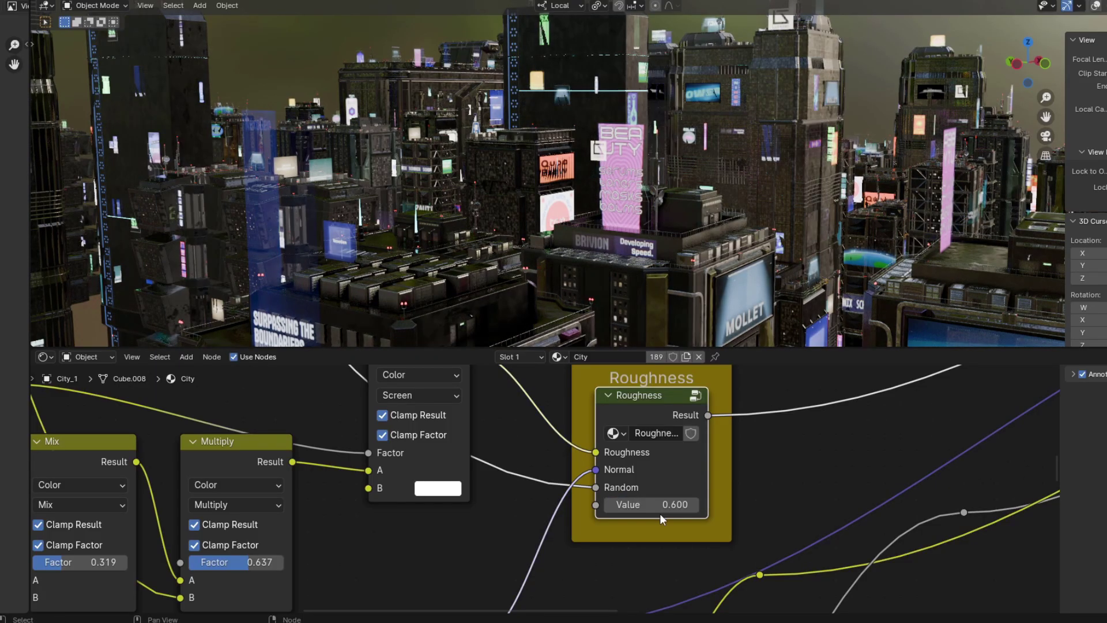
- Set the Windows multiply value in the City material's Light Intensity group to 20
click(910, 489)
scroll(522, 563, down, 5)
middle_drag(522, 562, 865, 369)
scroll(692, 479, up, 3)
drag(580, 499, 837, 499)
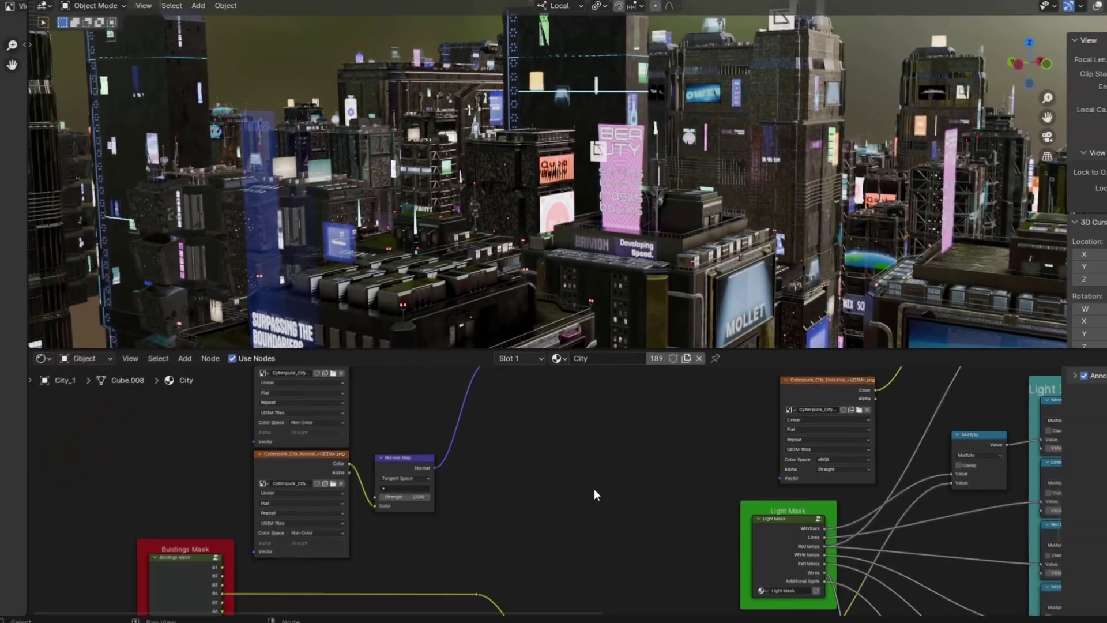
middle_drag(594, 492, 186, 483)
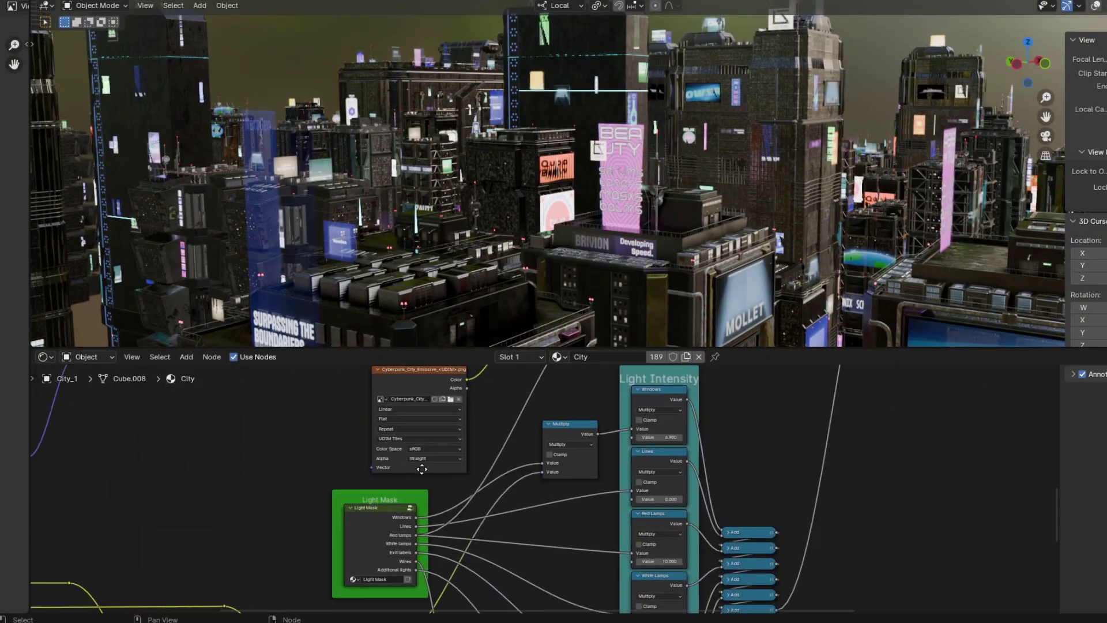
scroll(796, 479, up, 4)
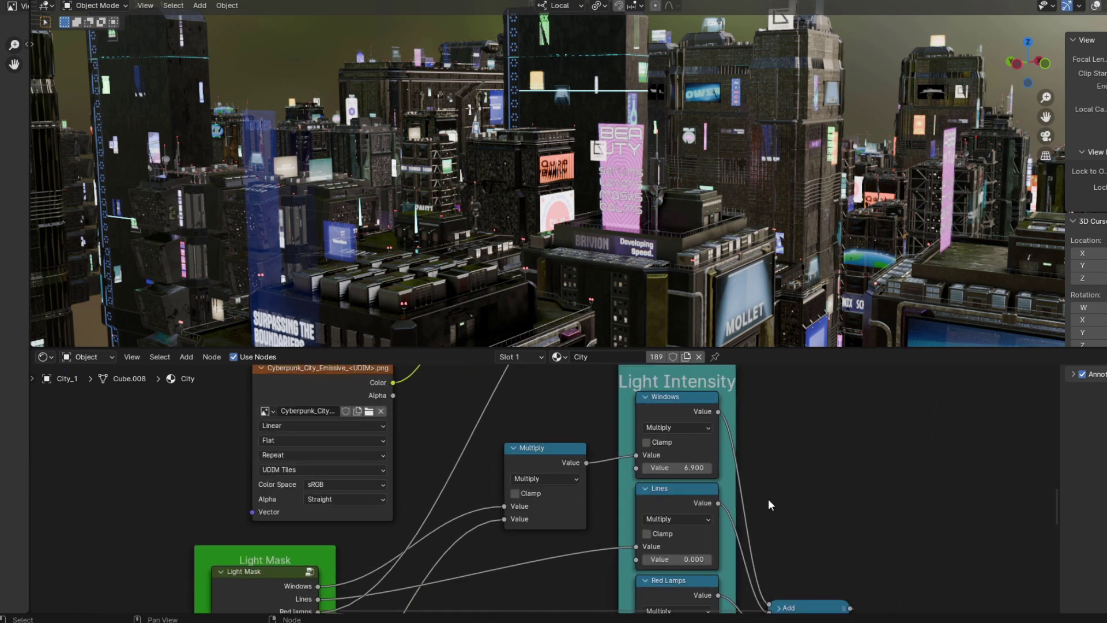
click(670, 493)
key(BackSpace)
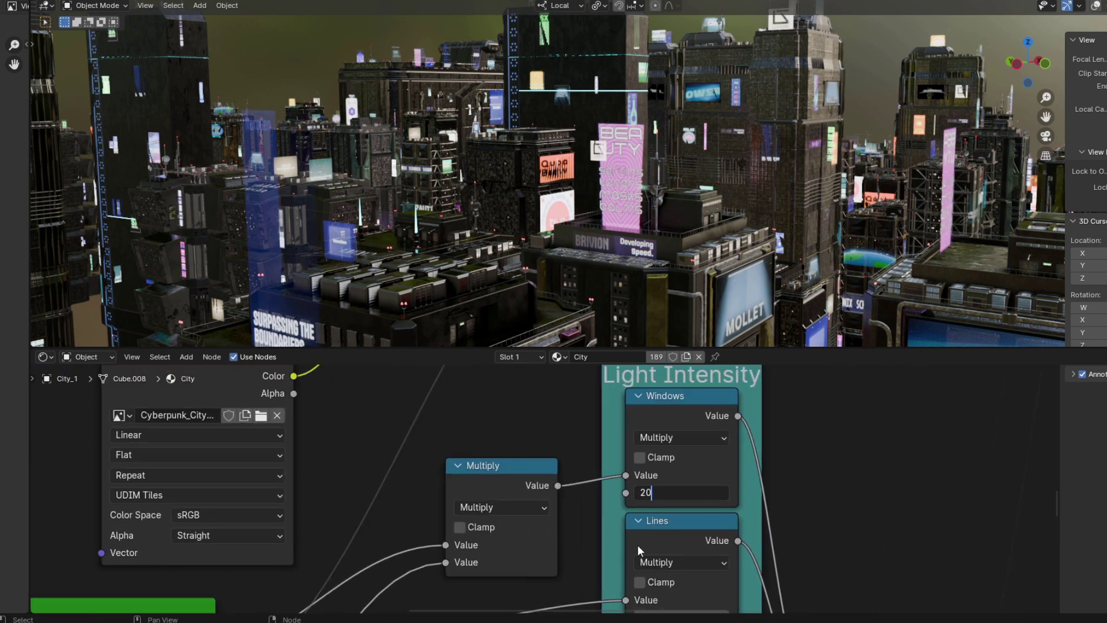
key(Return)
- Set the Lines multiply value in the Light Intensity group to 10
middle_drag(712, 612, 730, 489)
click(729, 489)
key(BackSpace)
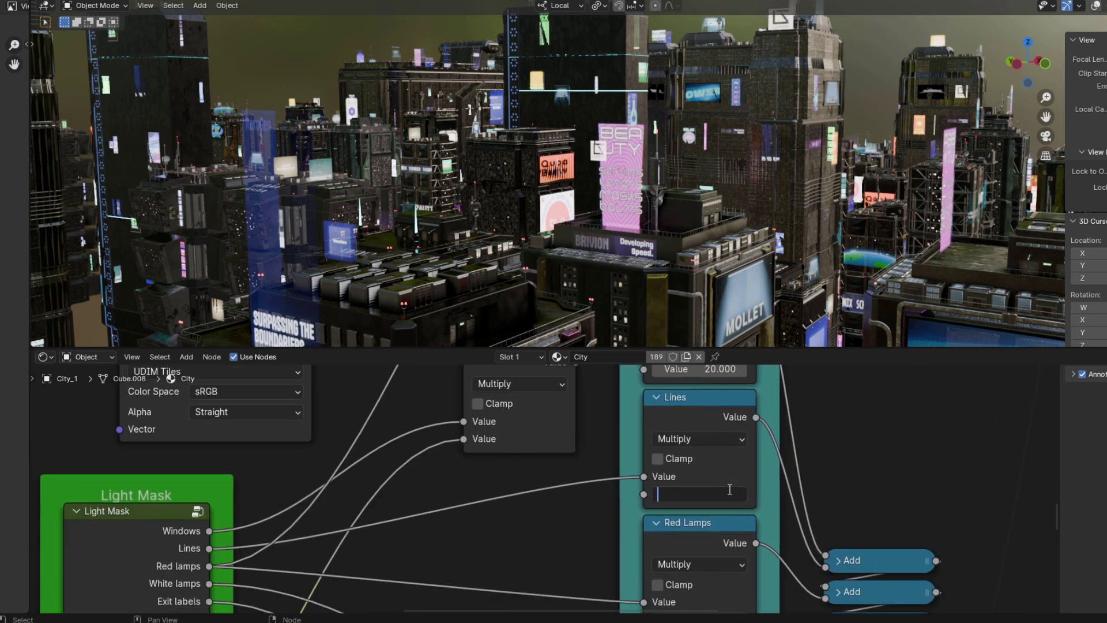
text(10)
key(Return)
- Set the Exit Labels multiply value in the Light Intensity group to 20
scroll(724, 490, up, 1)
middle_drag(717, 606, 702, 479)
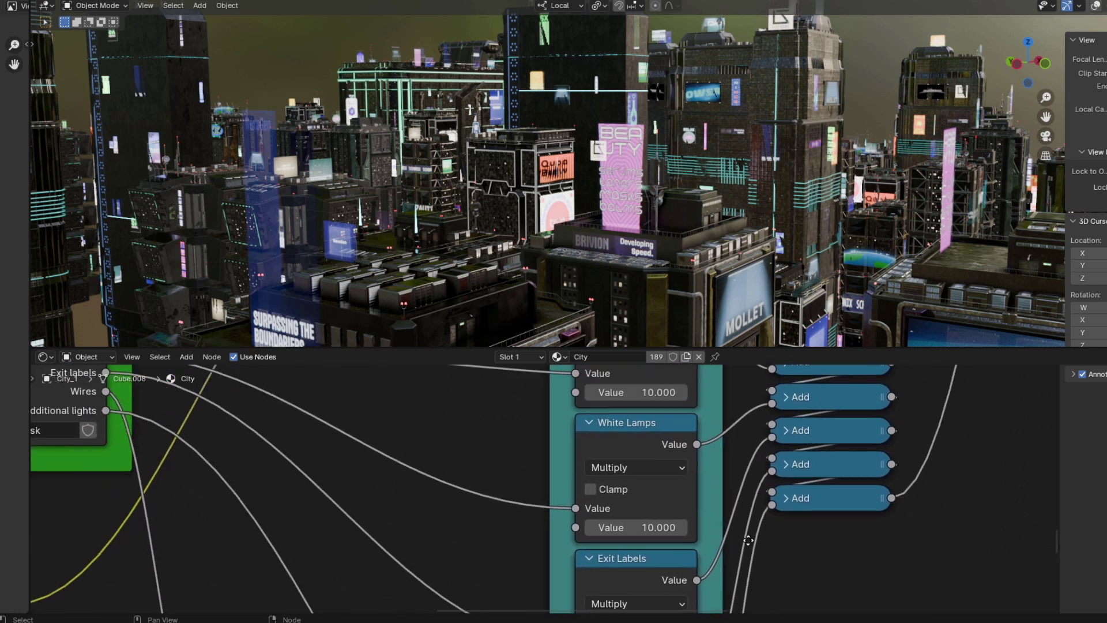
click(663, 575)
text(20)
key(Return)
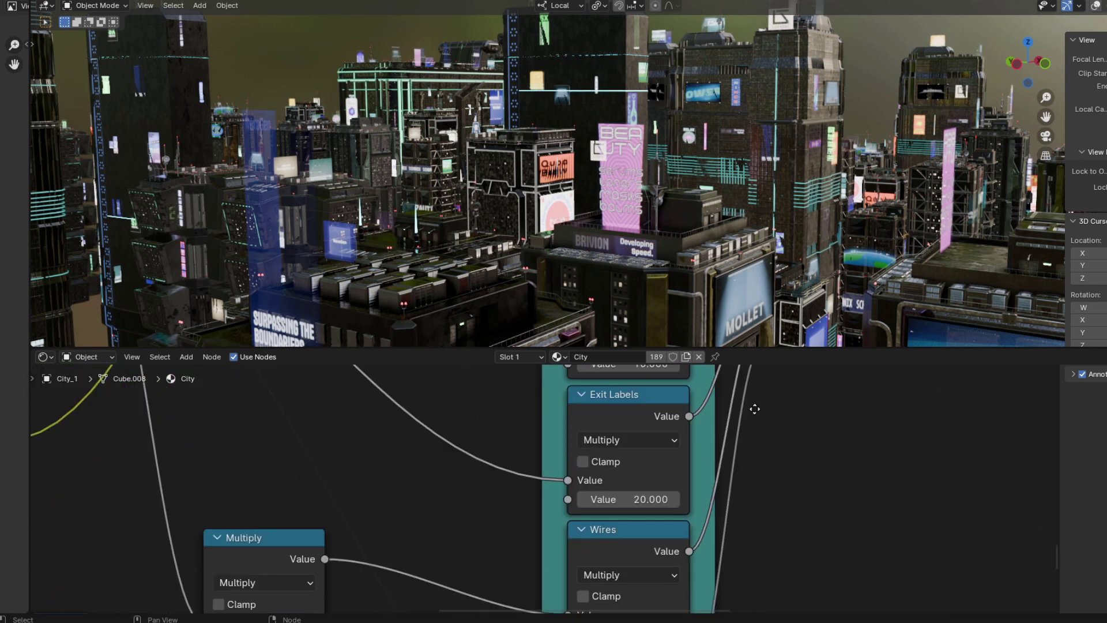